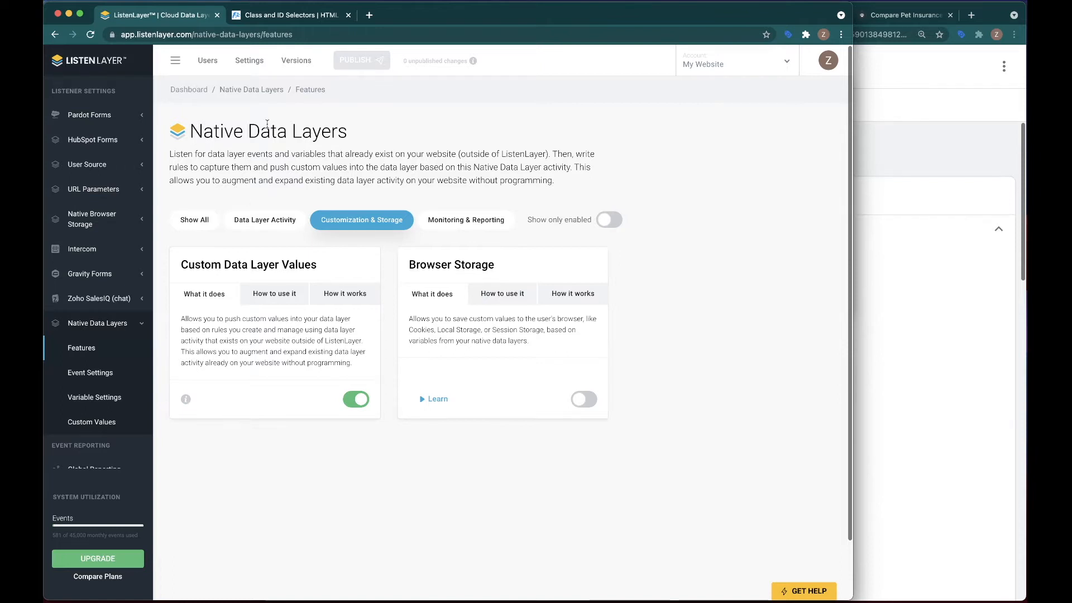
Review the My Native Events list in the Native Data Layers event settings.
click(84, 373)
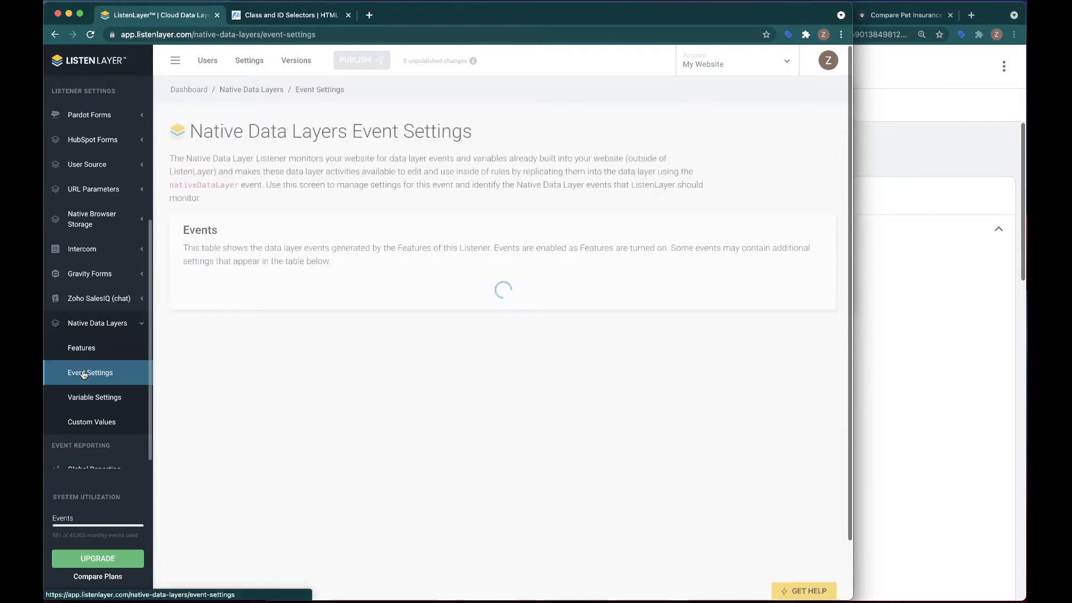
scroll(273, 475, down, 1)
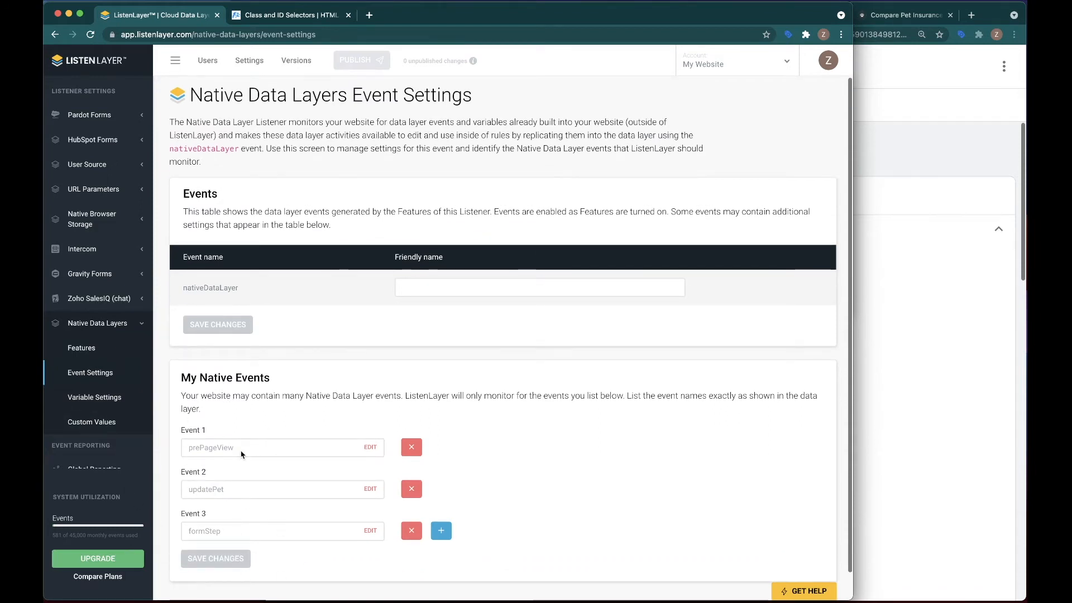
scroll(229, 429, down, 1)
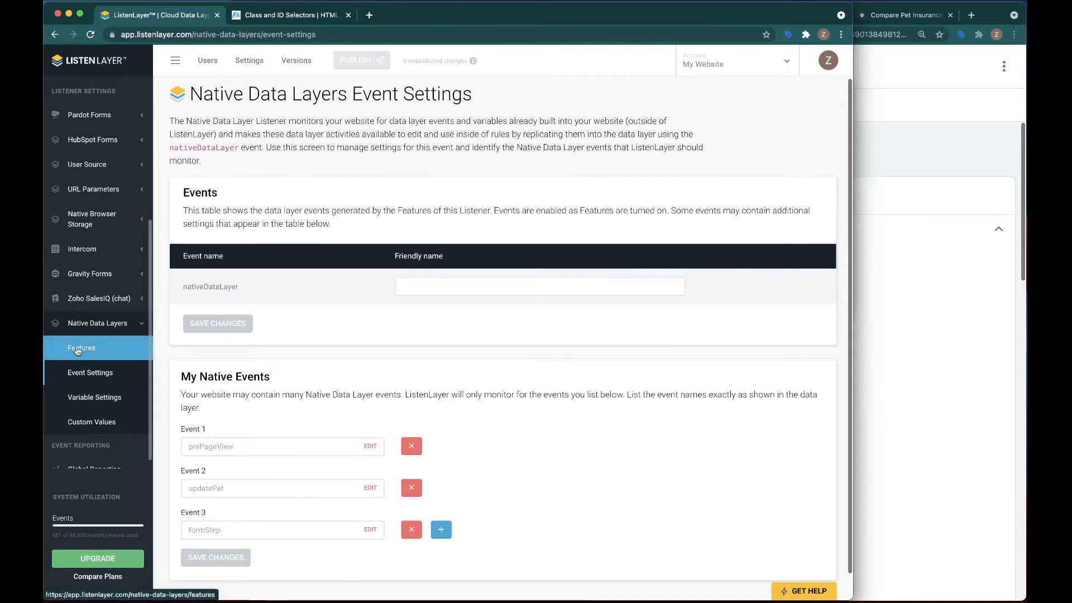
View the Native Data Layers features filtered by Data Layer Activity and by Customization & Storage.
click(77, 350)
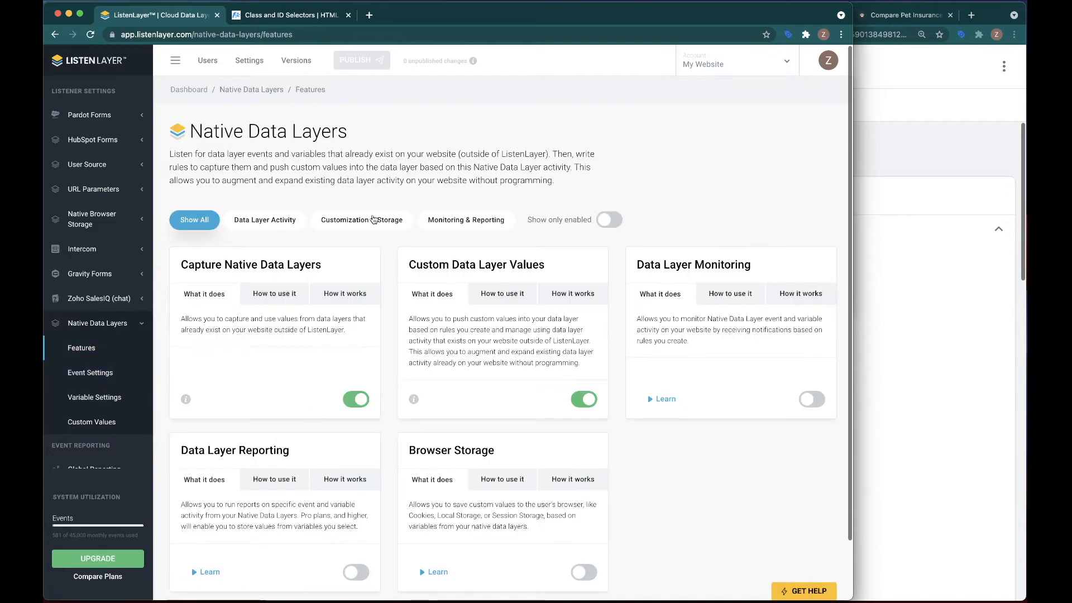
click(374, 218)
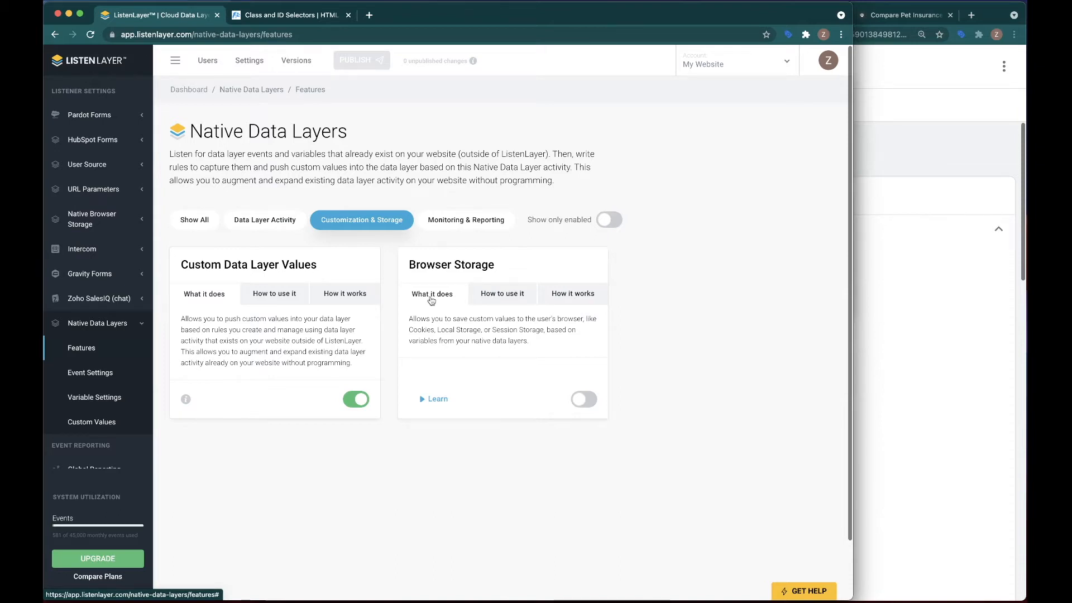
click(261, 226)
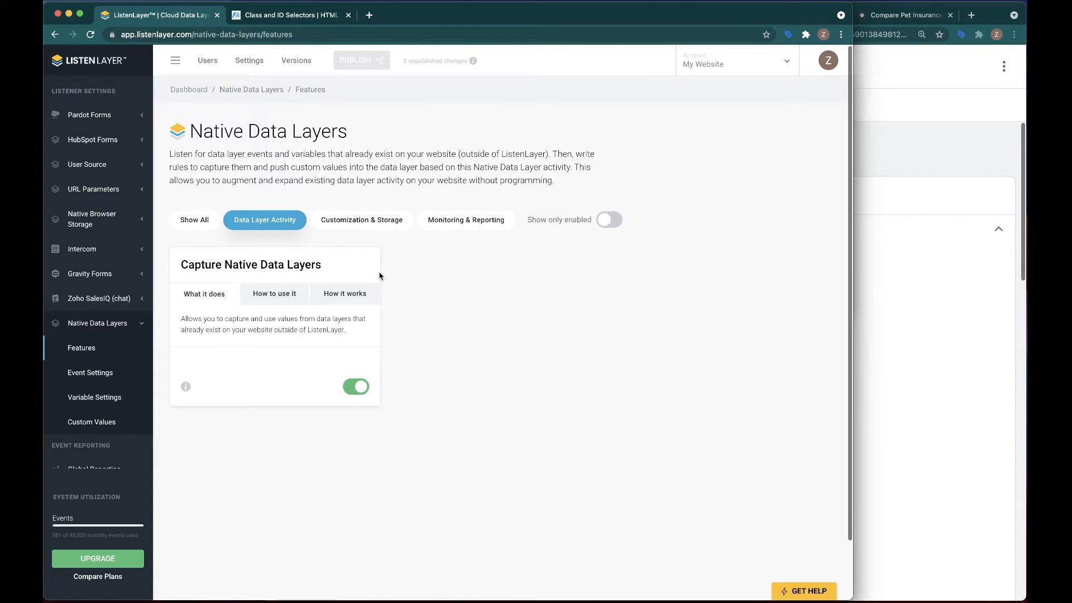
click(340, 222)
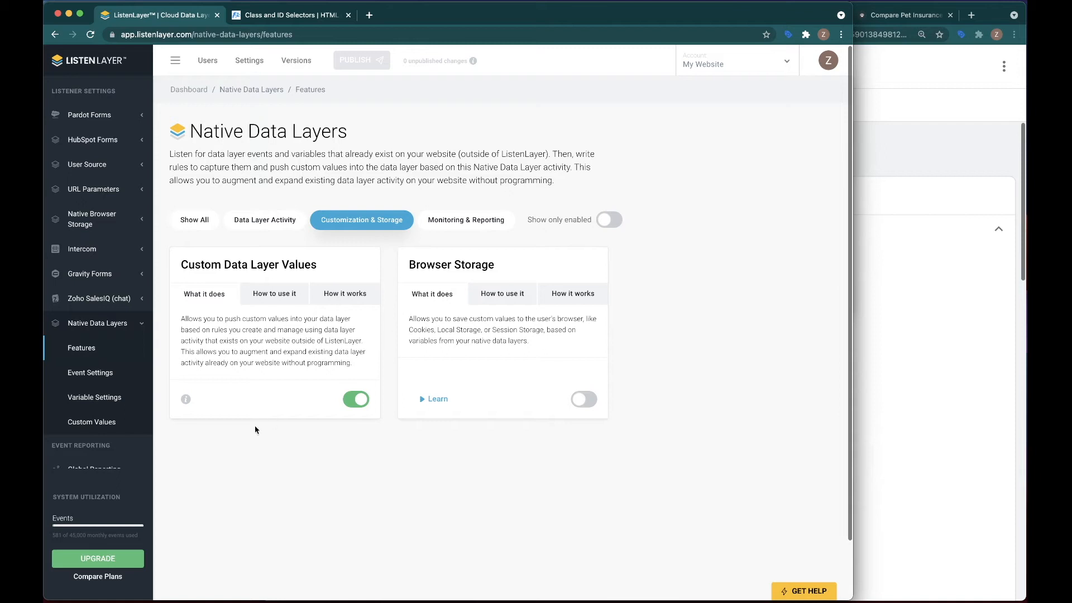
Go back to the Native Data Layers event settings and check the monitored event names.
click(90, 372)
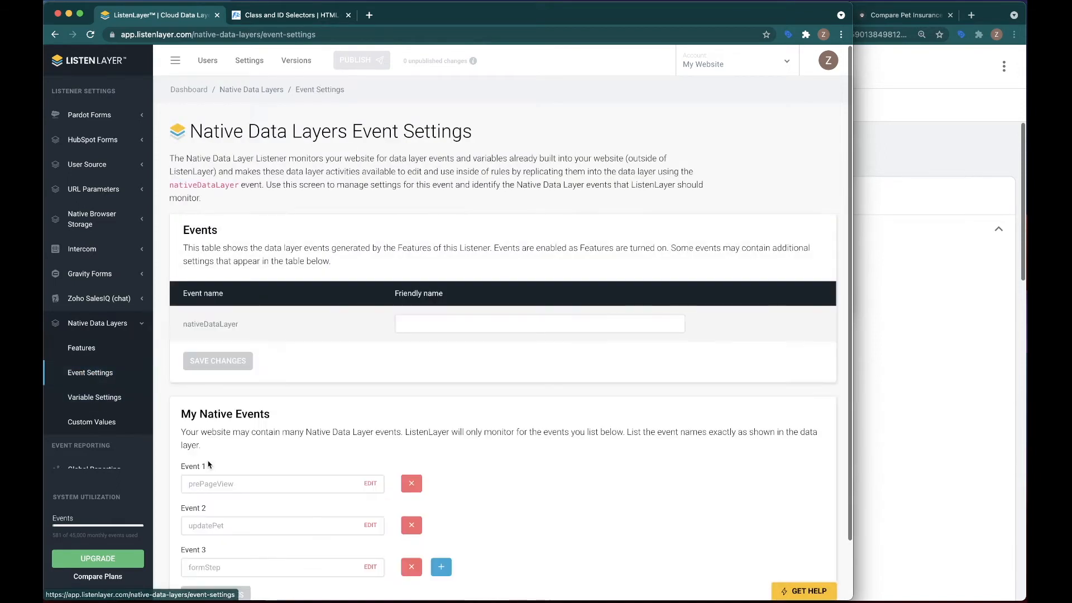
scroll(222, 433, down, 2)
scroll(221, 433, down, 1)
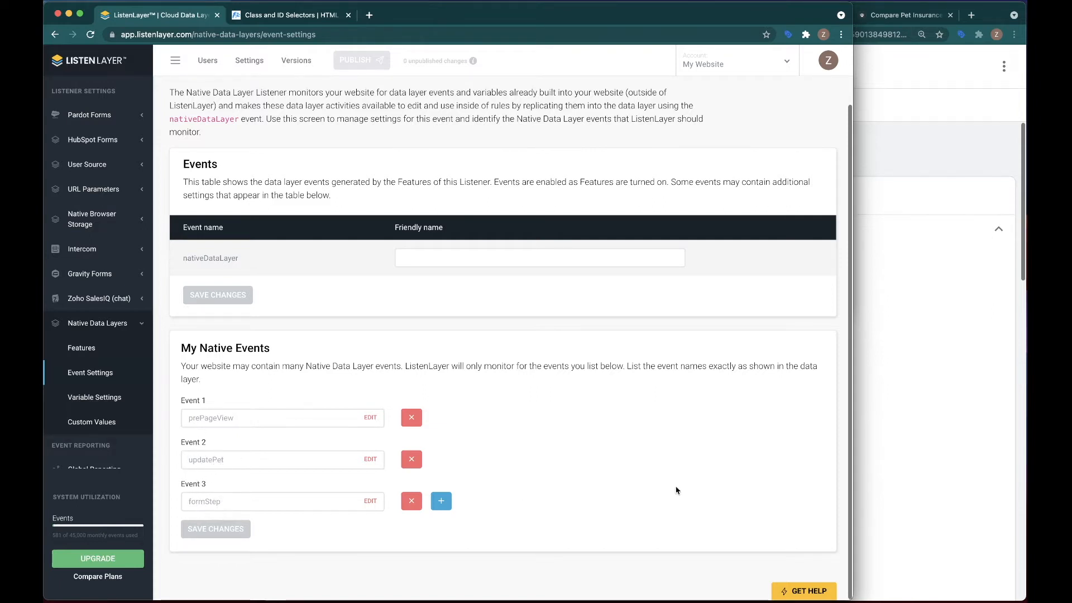
Switch to Tag Assistant, compare the updatePet and formStep events with their nativeDataLayer counterparts, and highlight formStep's stepNumber line.
click(914, 378)
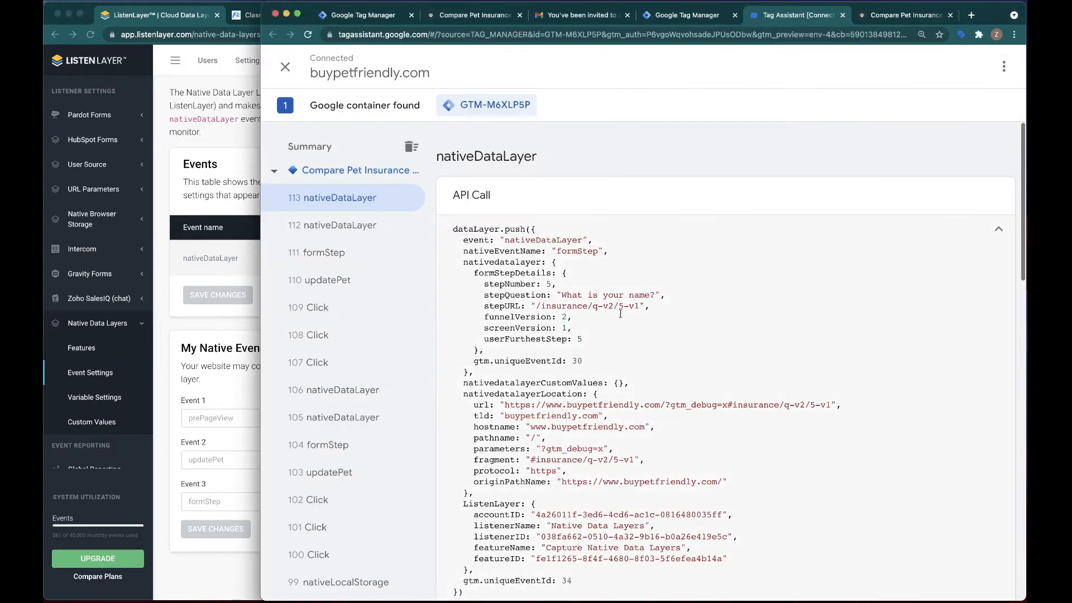
click(313, 281)
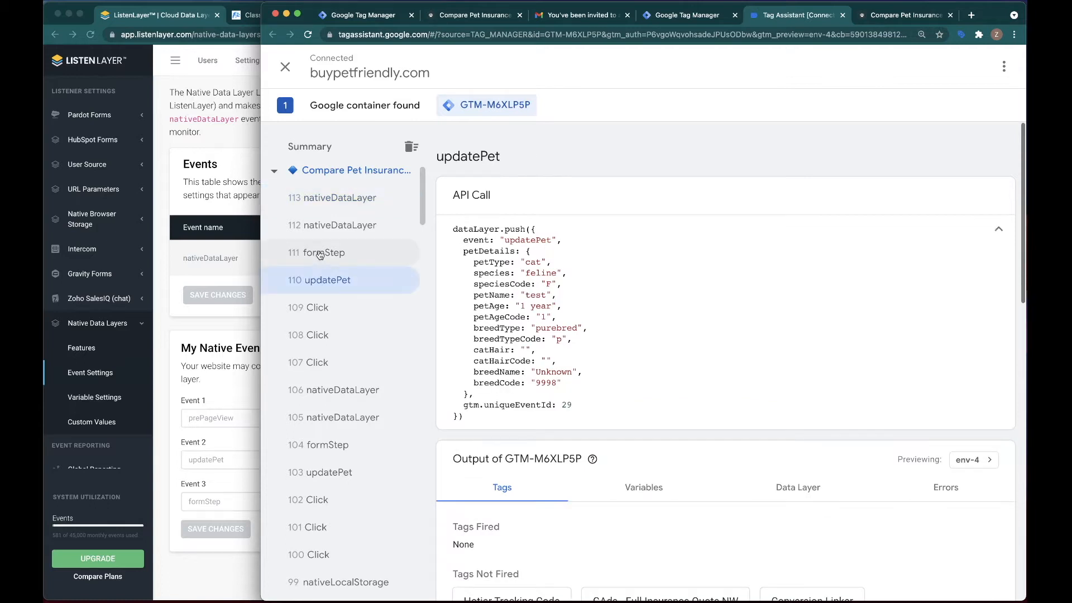
click(319, 254)
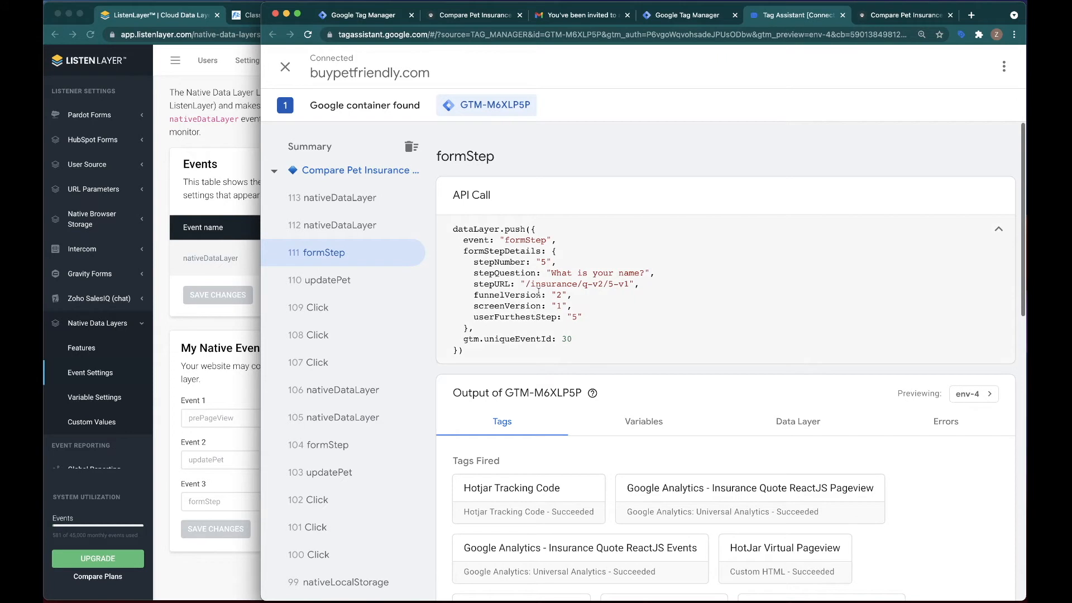
click(338, 237)
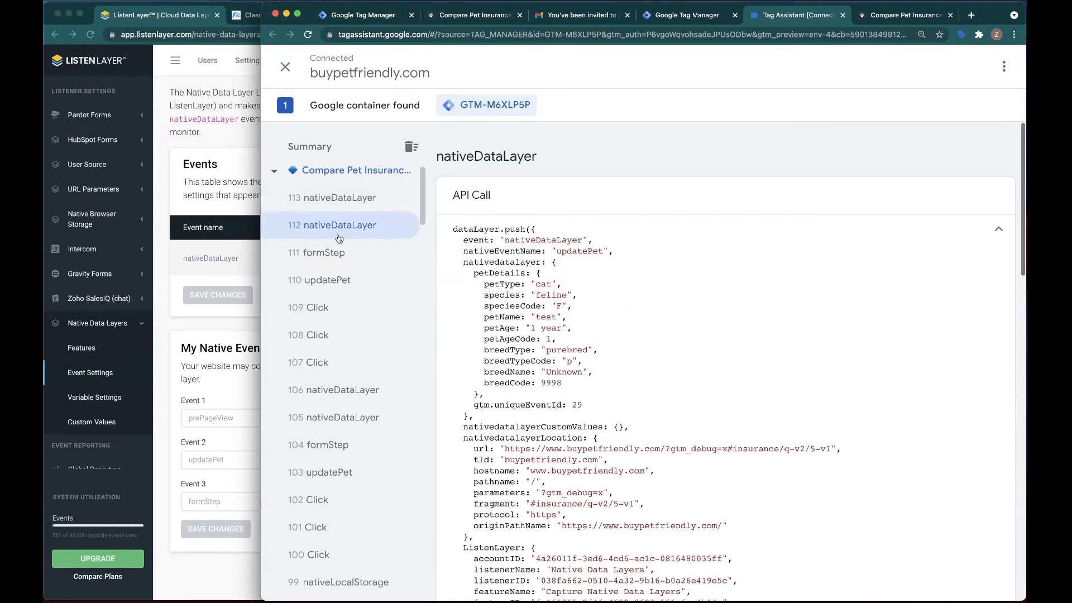
click(334, 205)
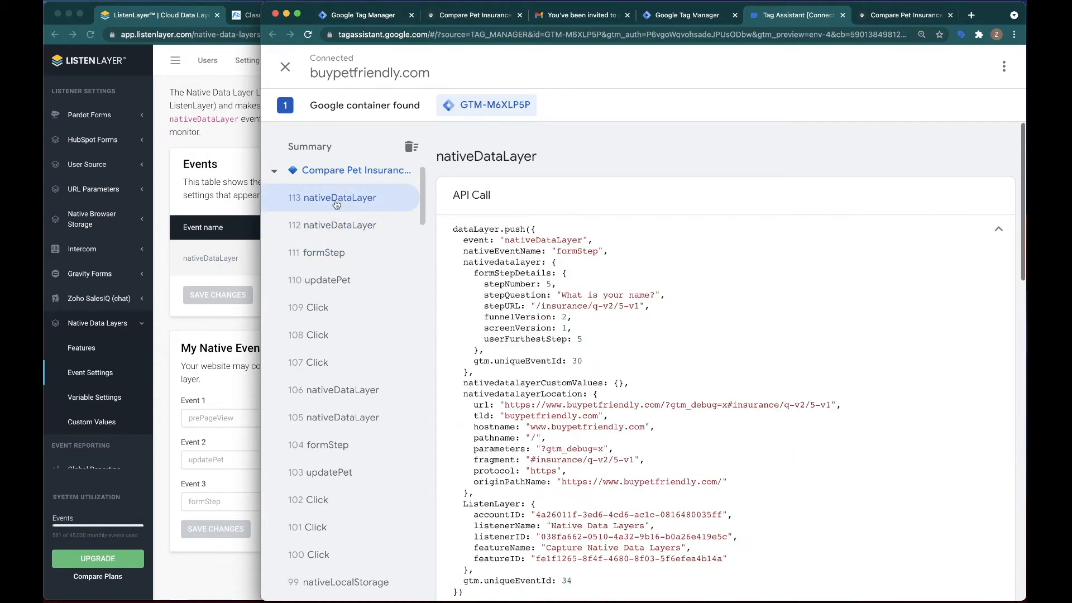
click(333, 226)
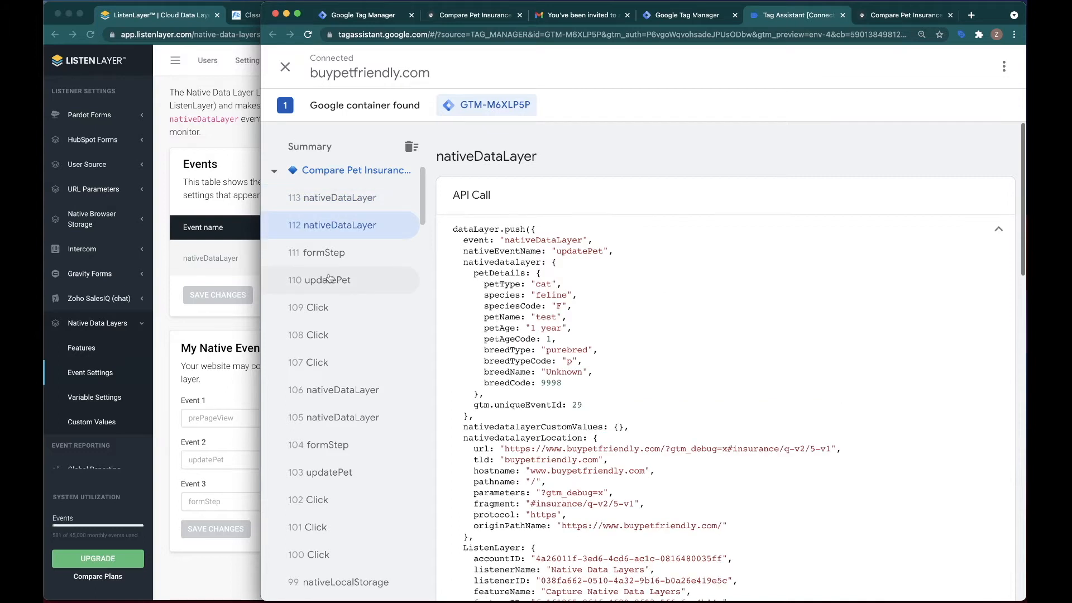
click(325, 254)
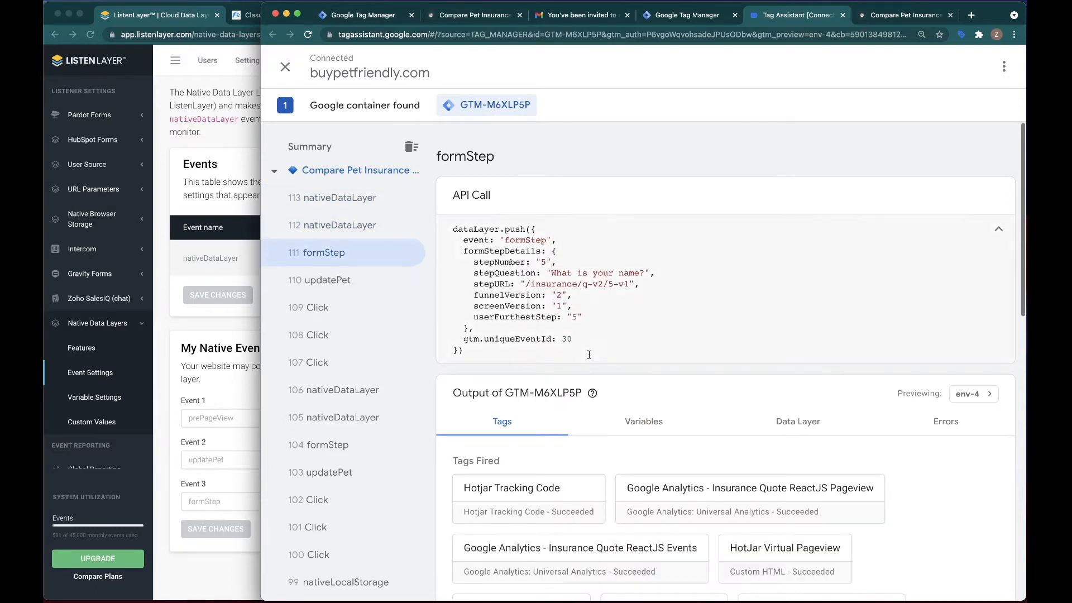
drag(550, 262, 453, 262)
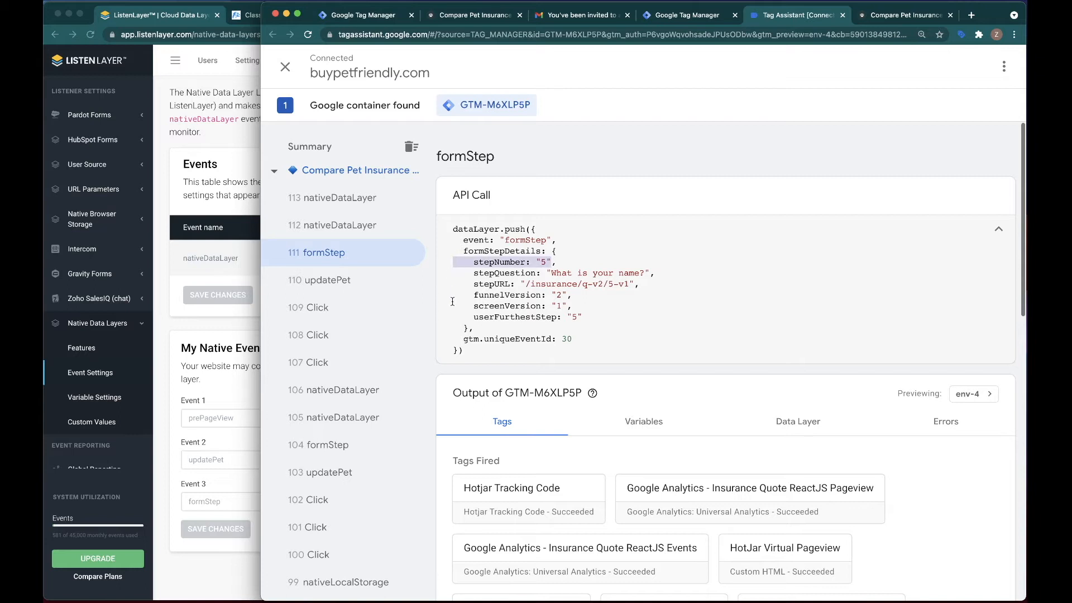
Switch back to ListenLayer and view the Customization & Storage features of Native Data Layers.
click(210, 329)
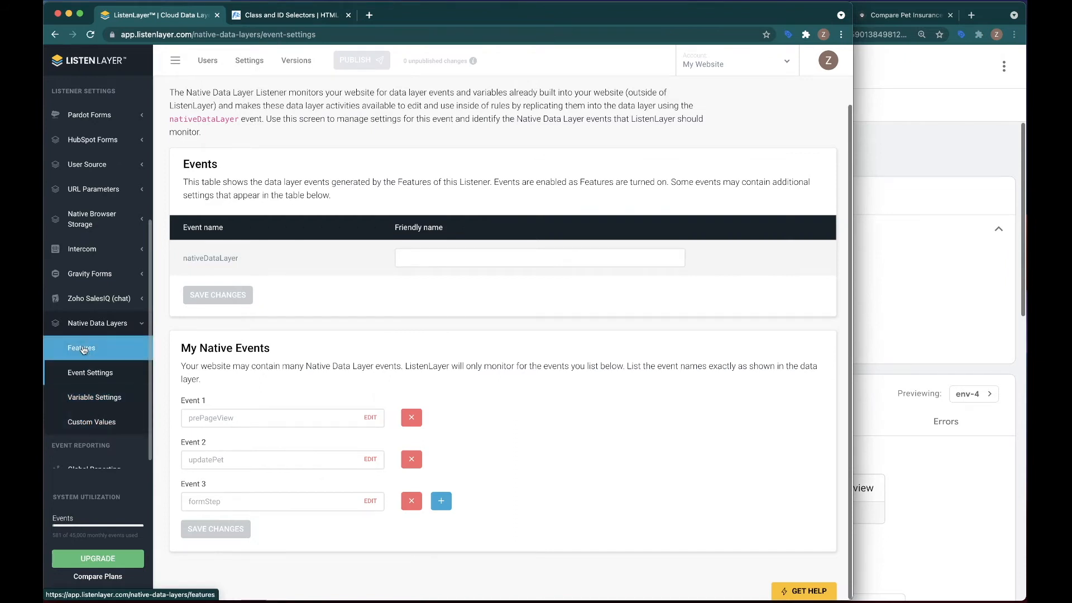
click(81, 347)
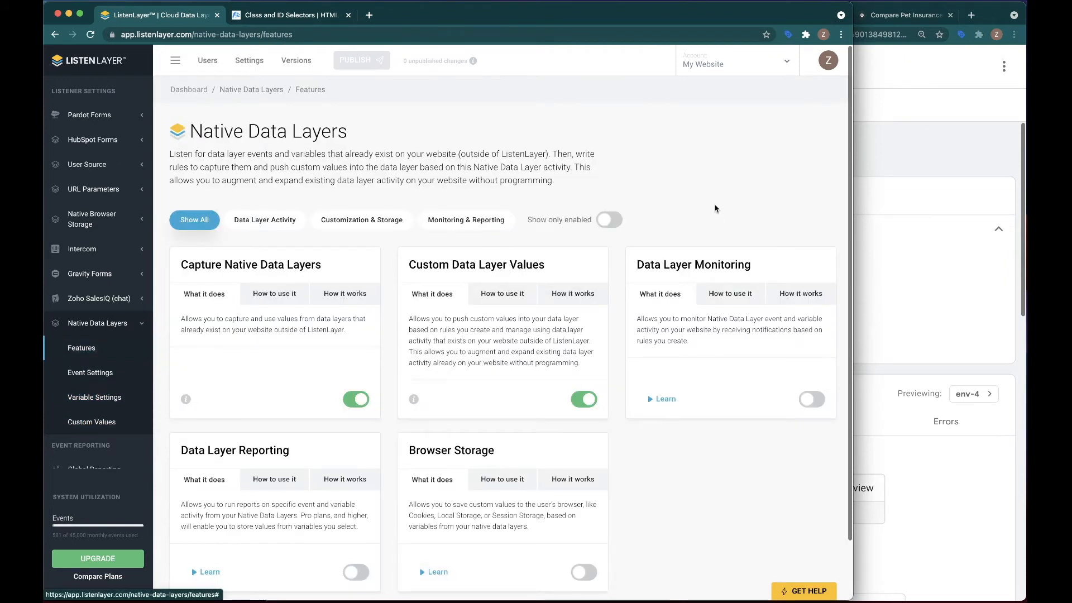
click(347, 222)
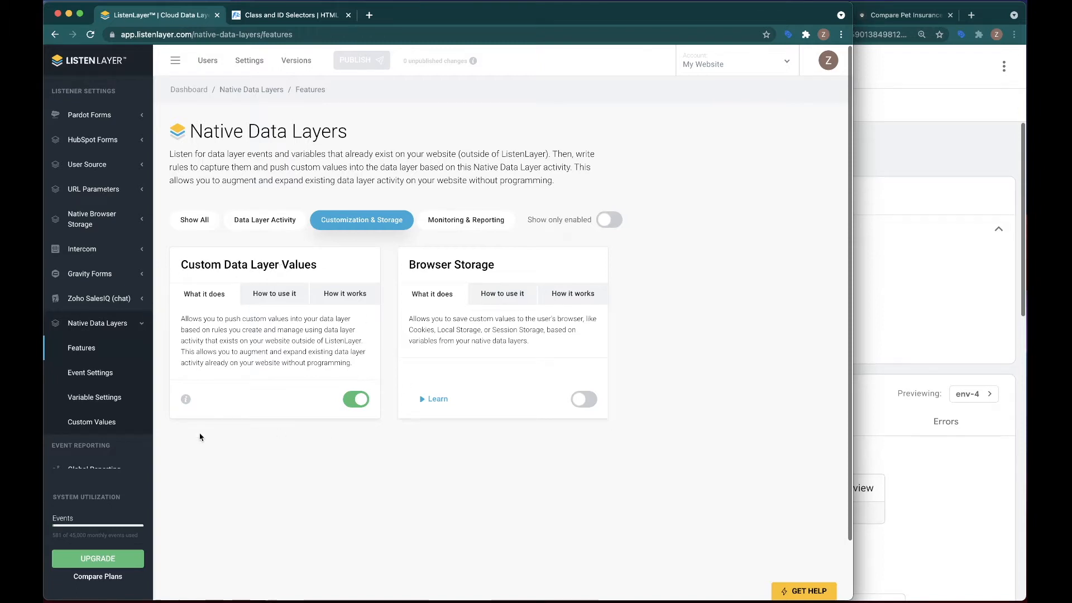
Create a new simple rule for Native Data Layers custom values, named High Quality Funnel Activity.
click(94, 421)
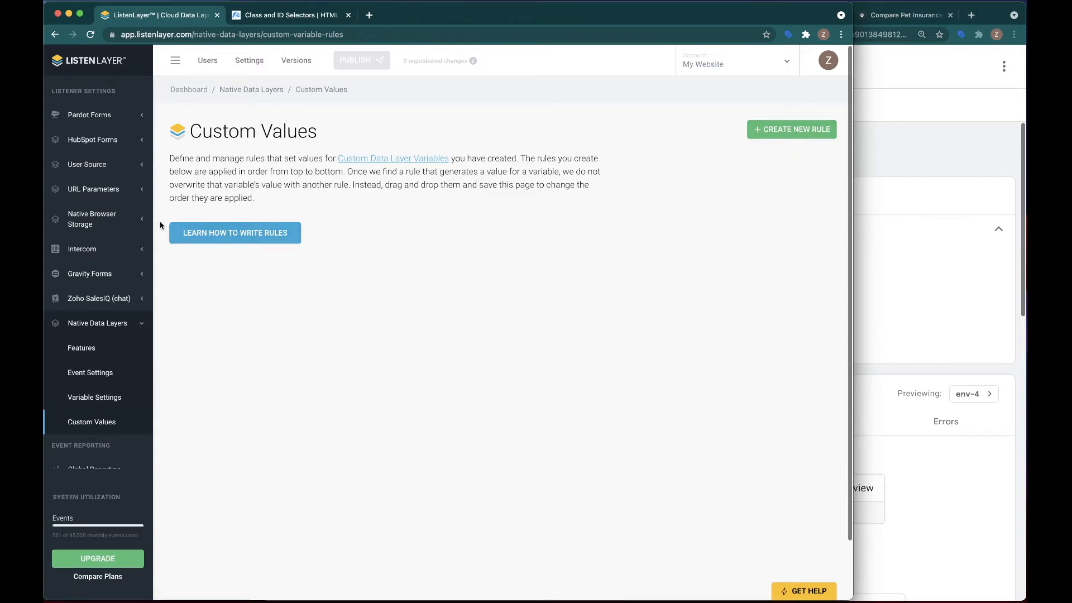
click(781, 132)
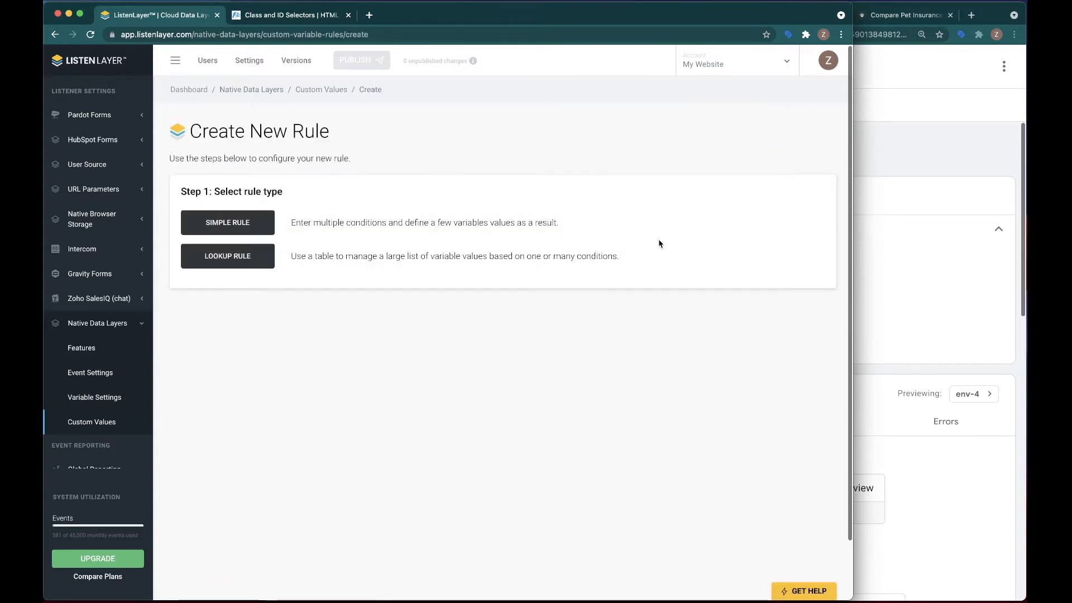
click(218, 226)
click(290, 283)
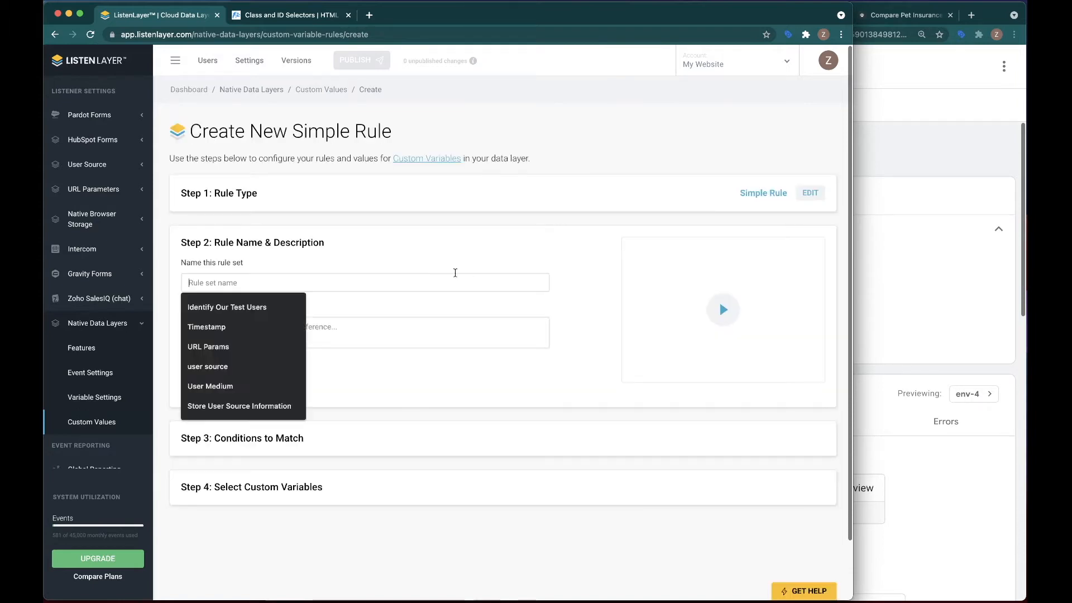
text(High Quality Funnel Activity)
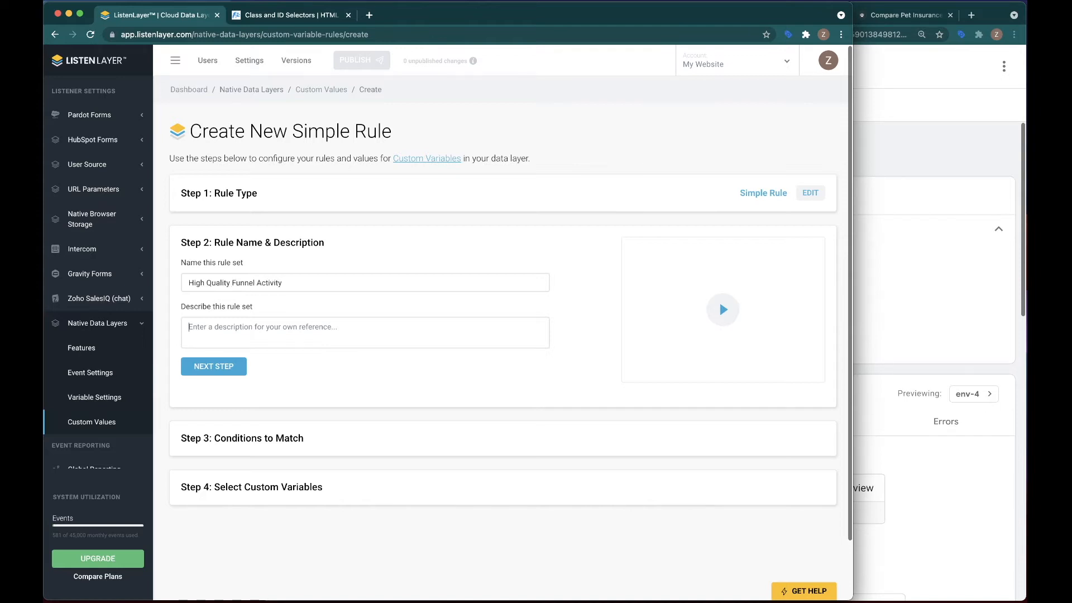
click(214, 366)
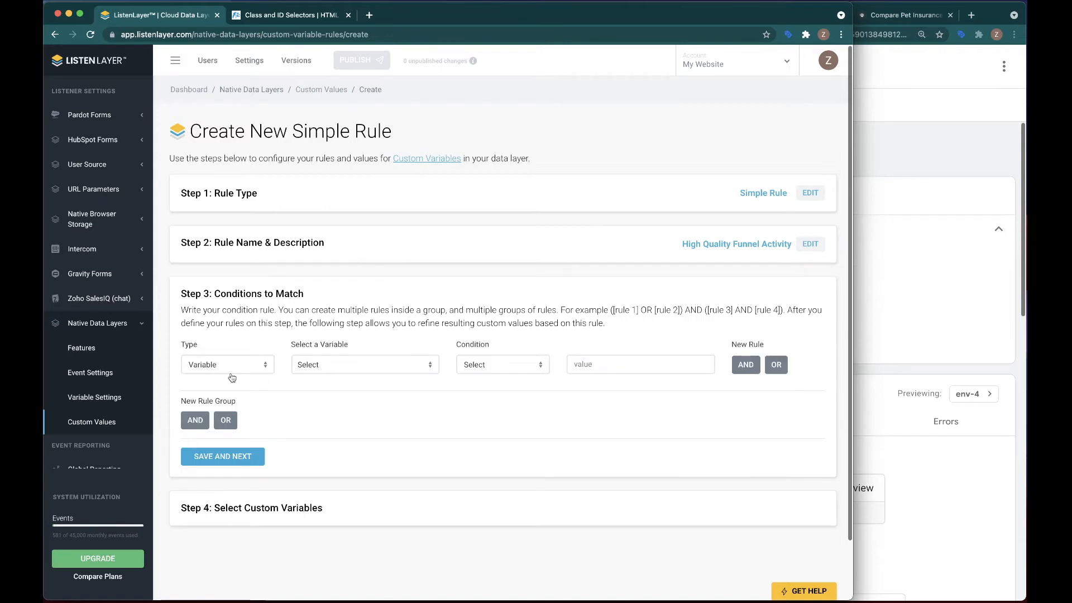
Set the first condition to the event nativeDataLayer being True and add a second condition joined with AND.
click(231, 365)
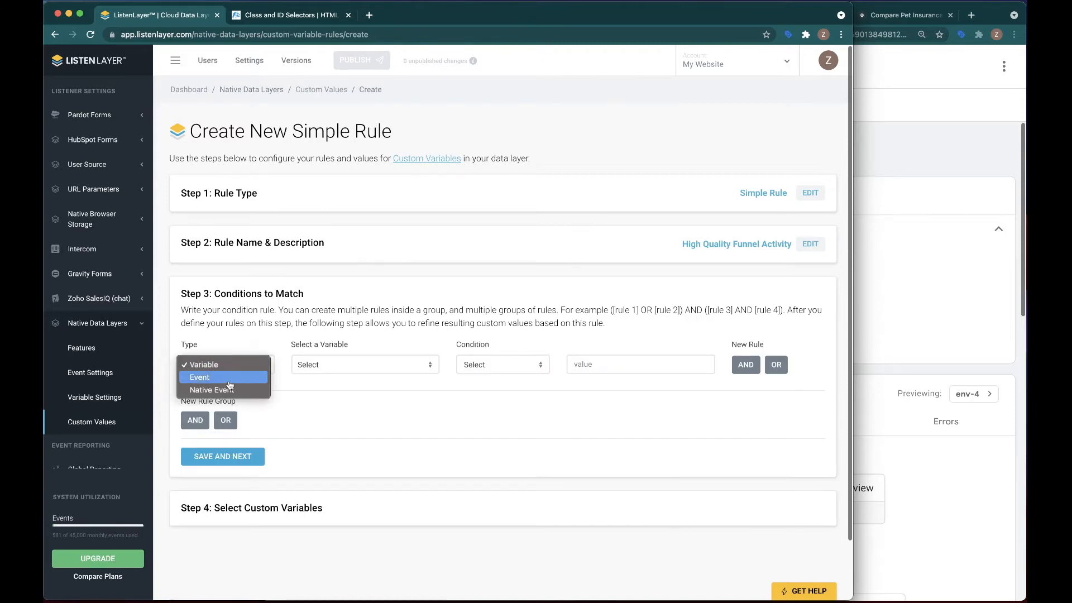
click(218, 390)
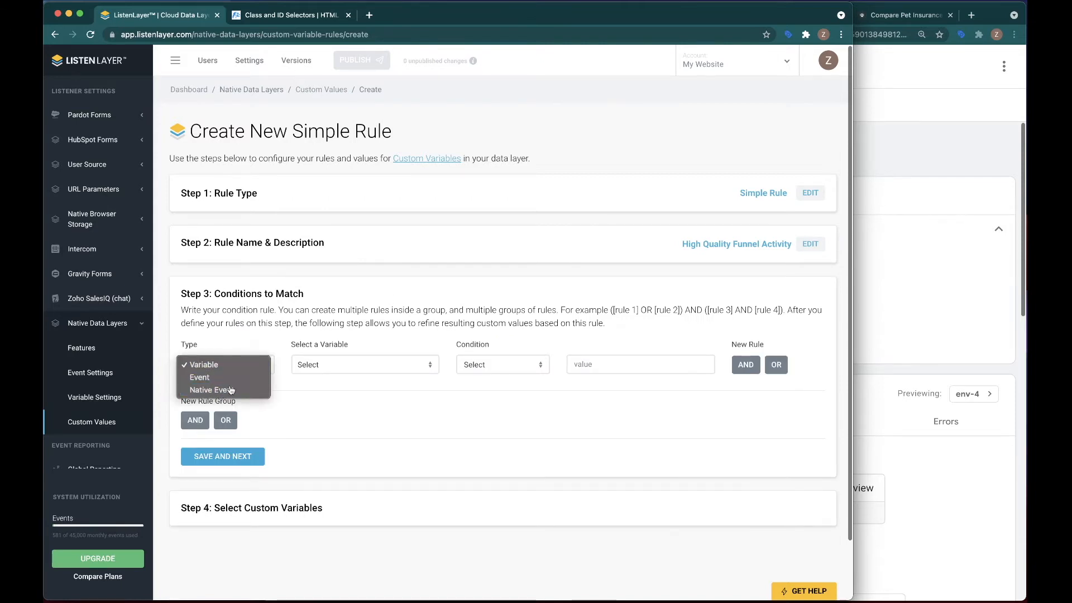
click(227, 367)
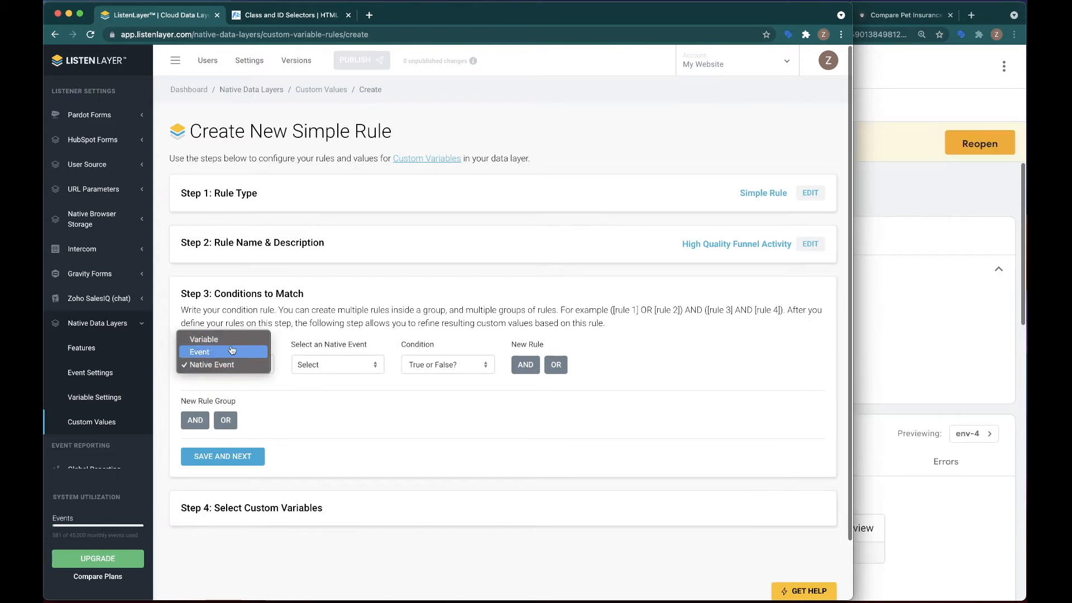
click(231, 352)
click(343, 370)
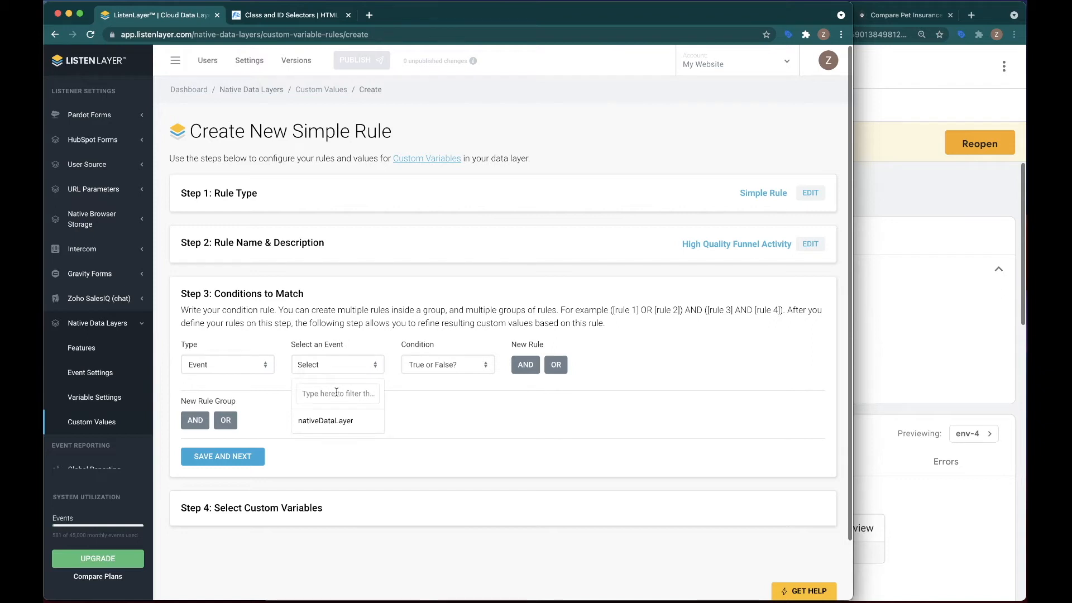
click(328, 421)
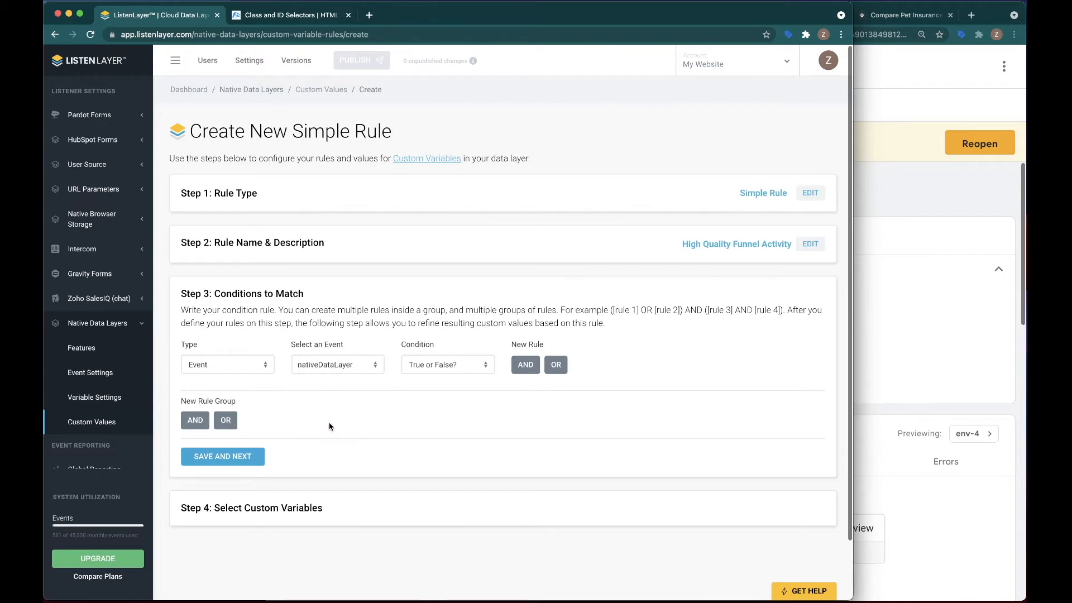
click(233, 365)
click(233, 365)
click(446, 364)
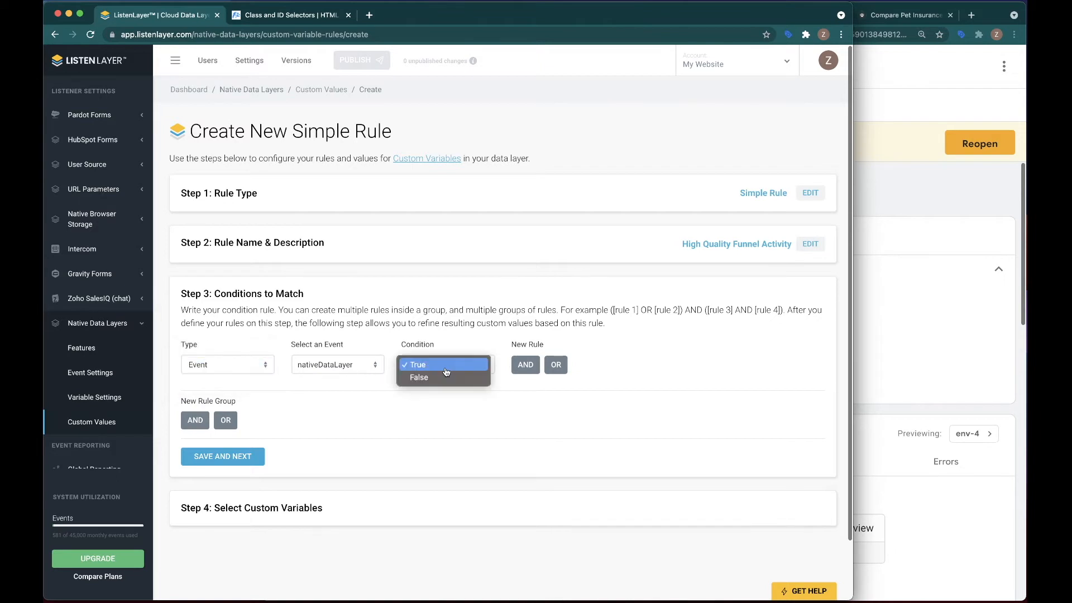
click(424, 364)
click(526, 365)
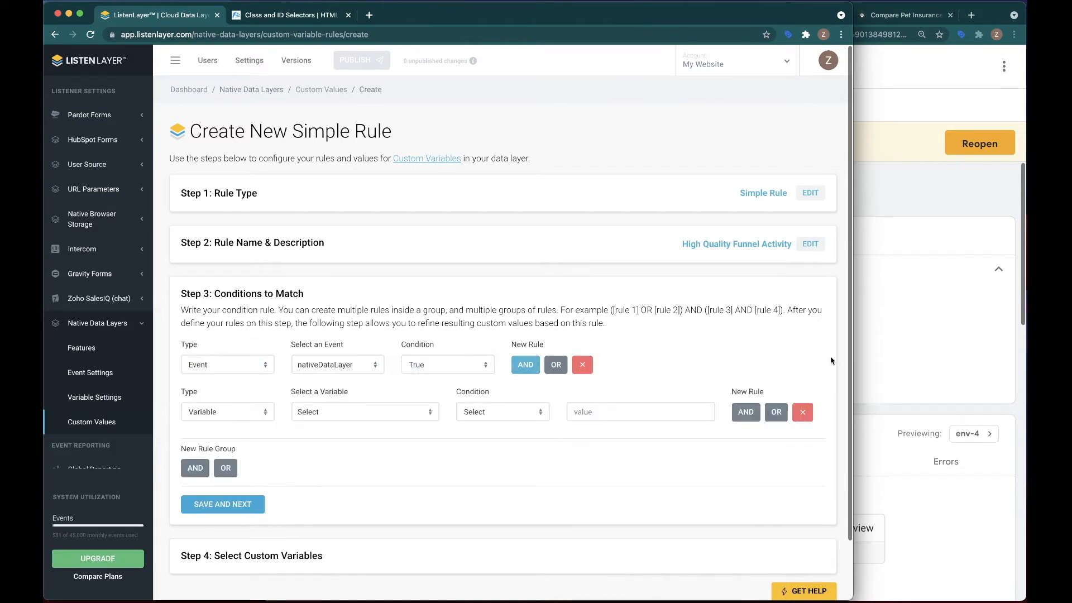
Switch to Tag Assistant and examine the form step variables in nativeDataLayer event 113.
click(903, 340)
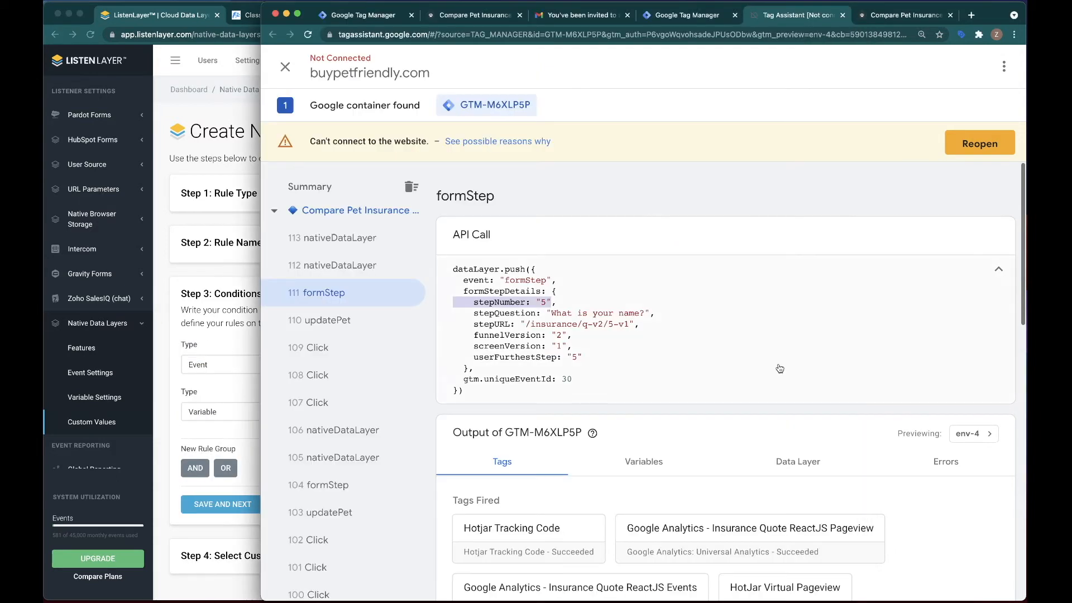
click(333, 238)
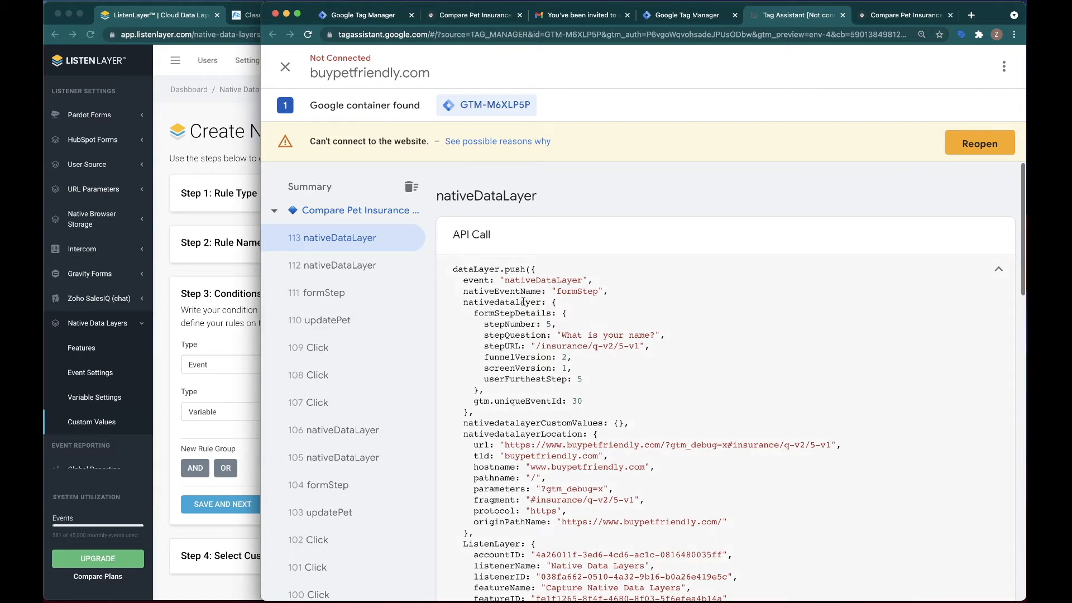
Switch back to ListenLayer and set the second condition's variable to nativeDatalayer.formStepDetails.stepNumber.
click(219, 369)
click(343, 407)
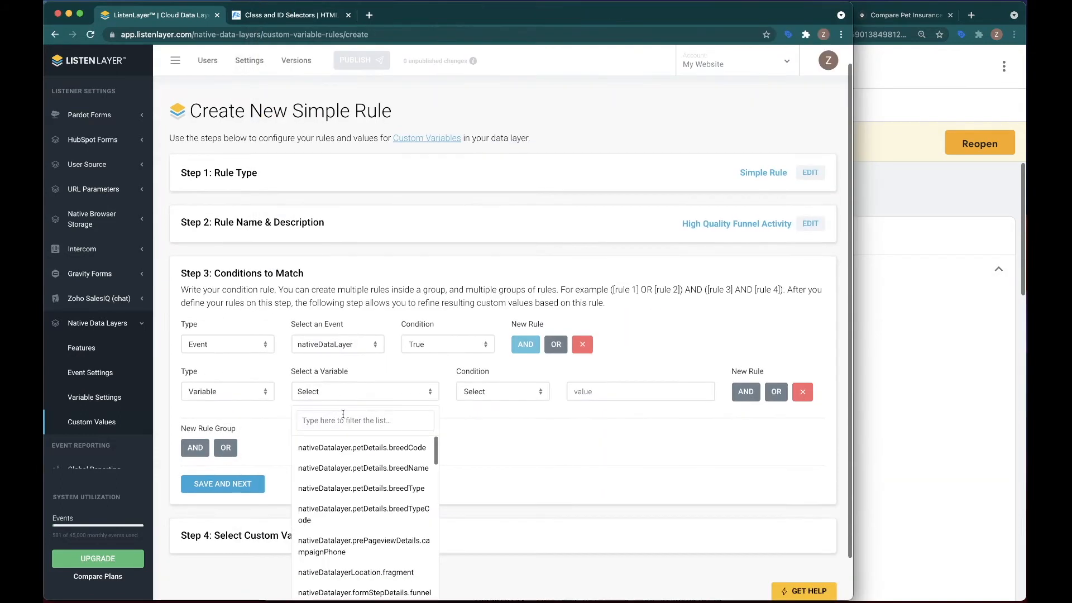
text(stepNumber)
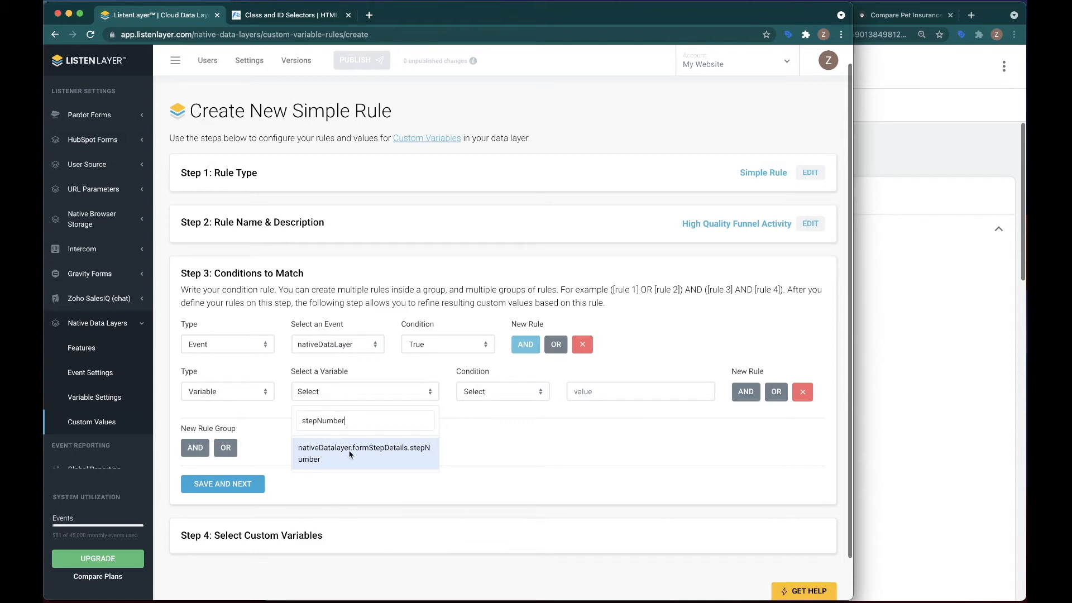
click(353, 453)
Check the stepNumber line of the nativeDataLayer event in Tag Assistant again and return to the ListenLayer rule.
click(489, 392)
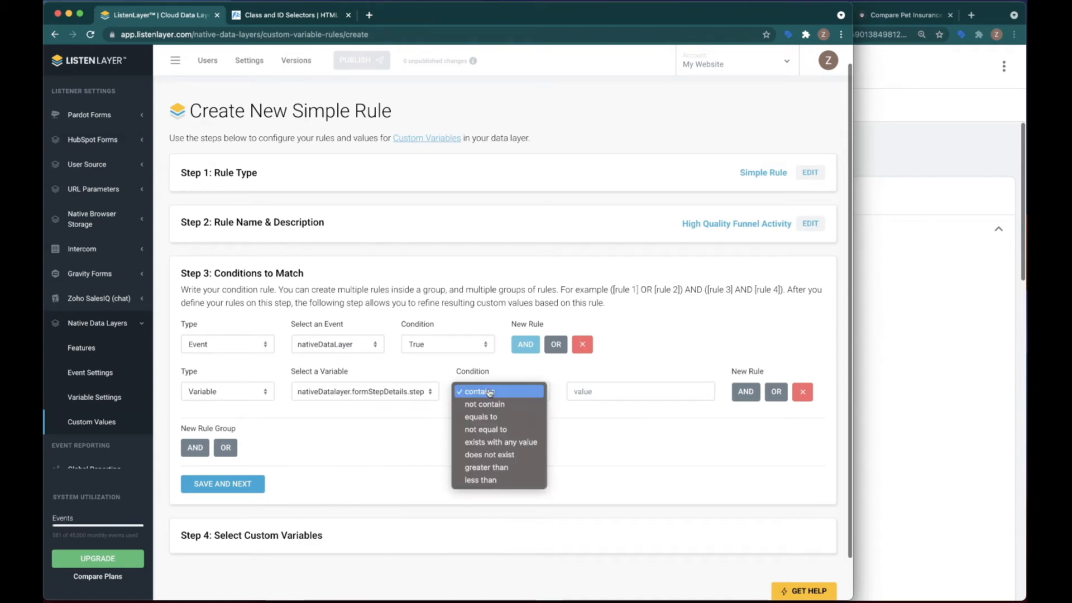
click(913, 368)
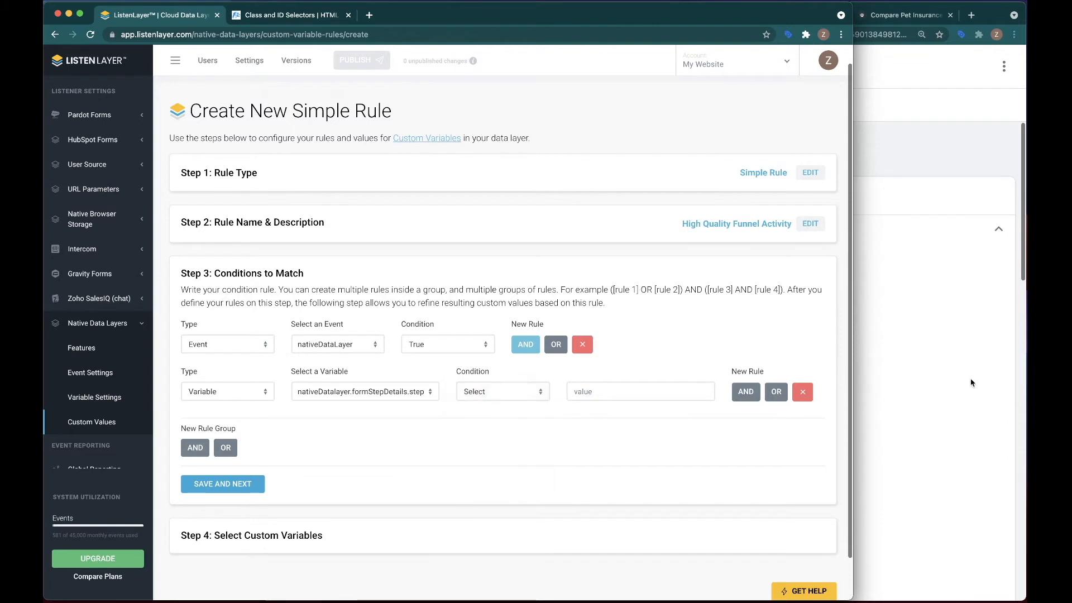
click(921, 384)
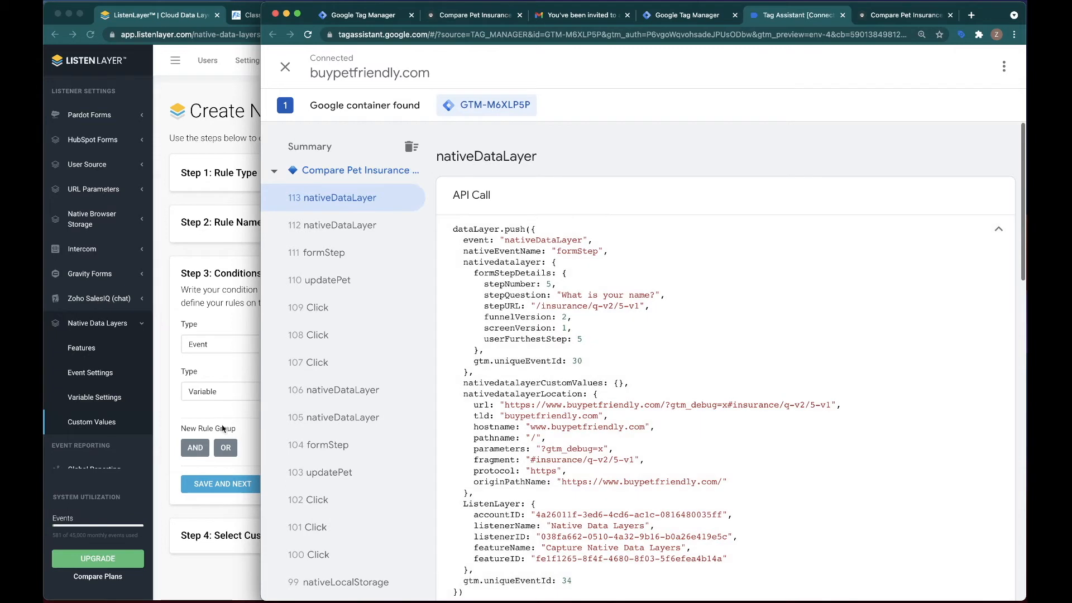
click(219, 403)
Set the stepNumber condition to equals to 7 and save the conditions to match.
click(495, 393)
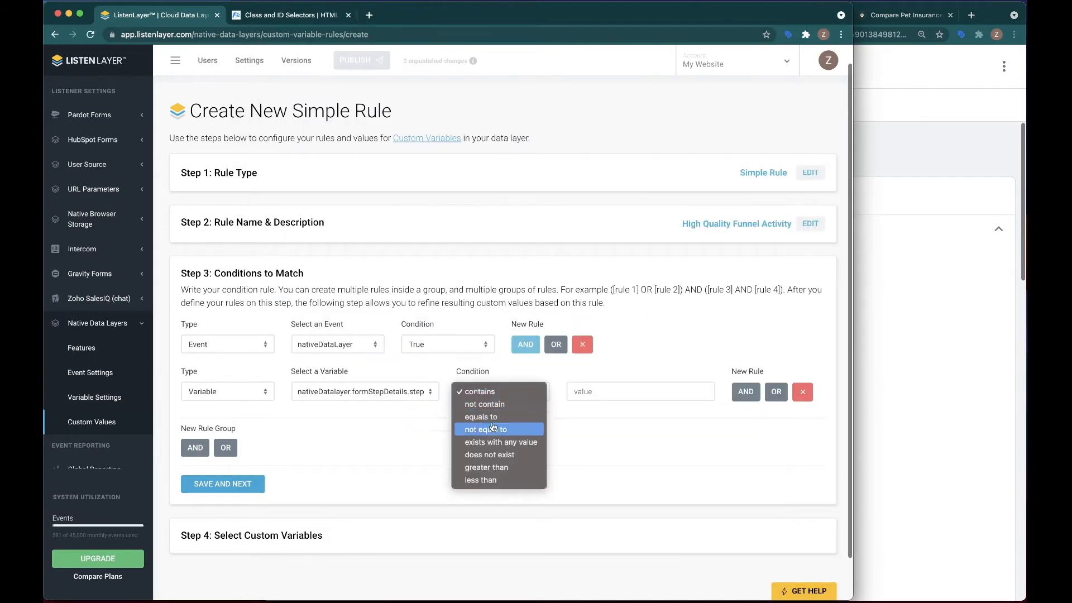
click(481, 417)
click(592, 392)
text(7)
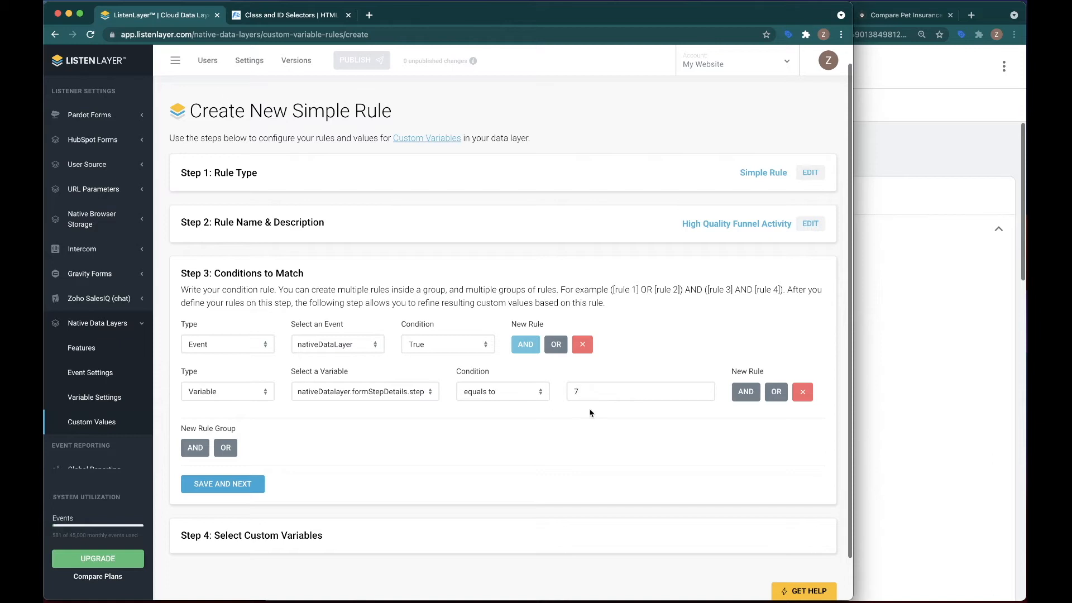
click(200, 486)
Set the custom variable qualityChat to the value Yes and save the new rule.
click(252, 390)
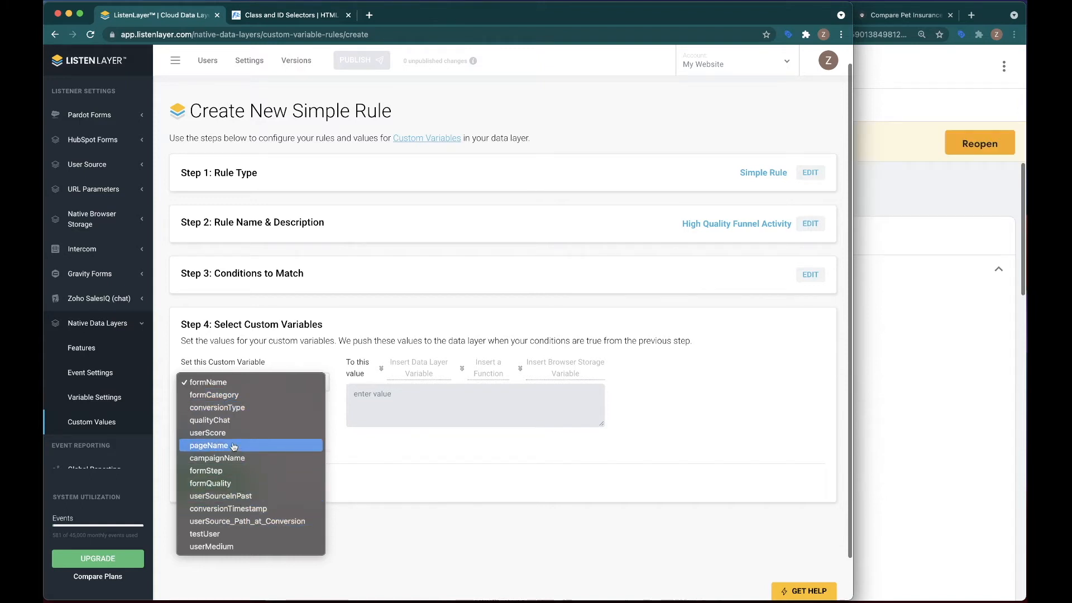
click(209, 420)
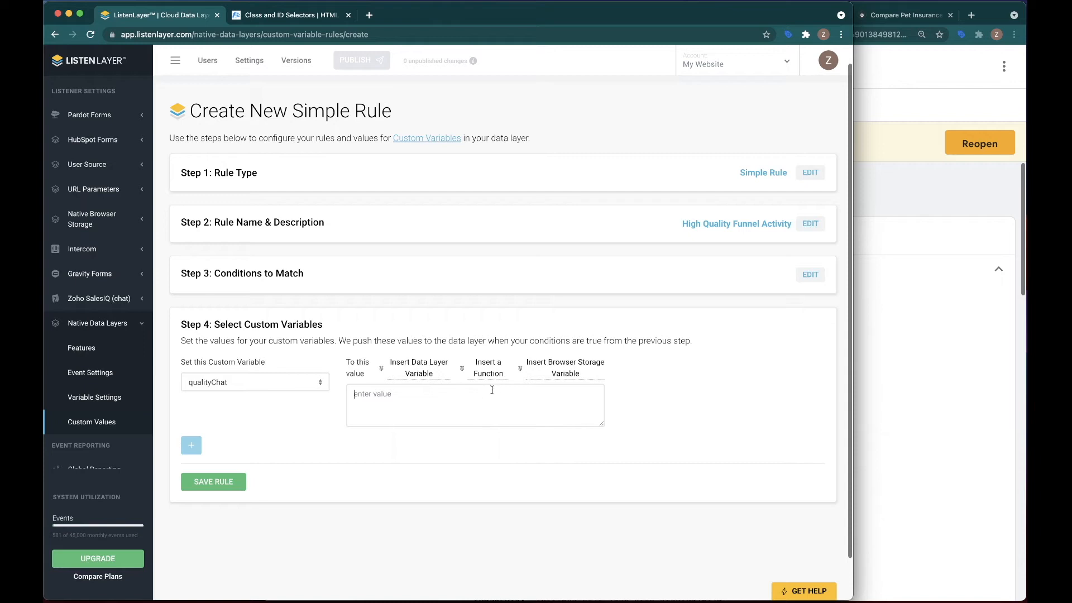
text(Yes)
click(201, 486)
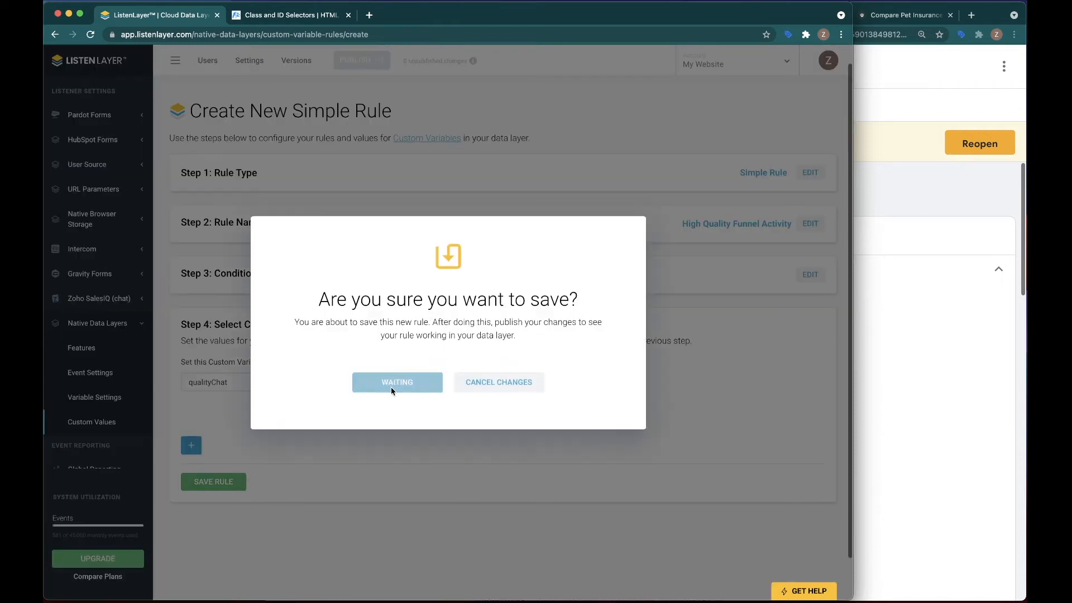
click(392, 388)
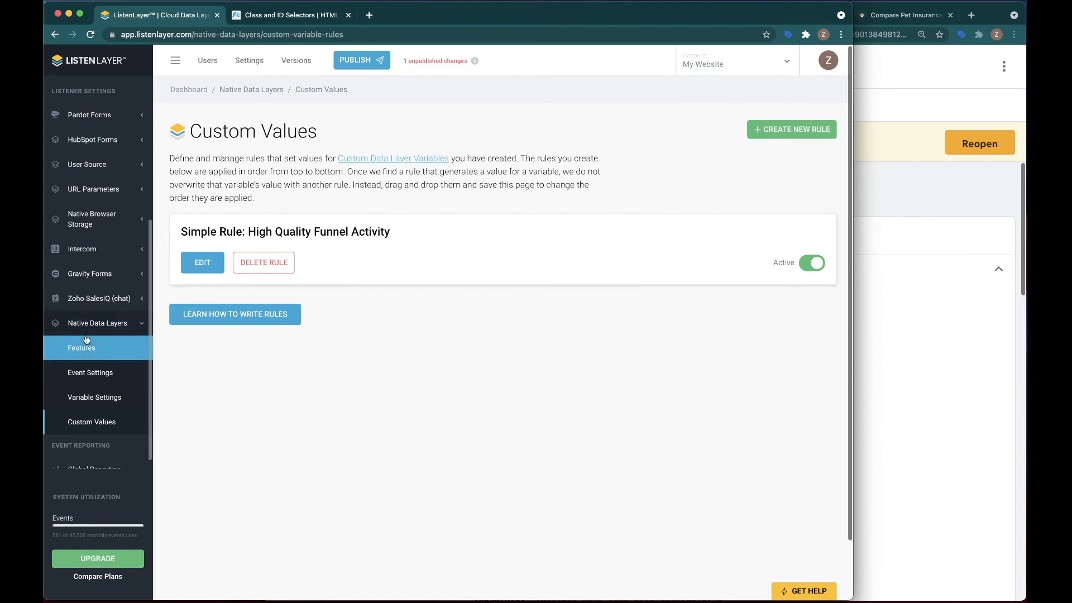
Open the Custom Data Layer Variables in the global settings.
scroll(86, 339, down, 2)
scroll(84, 346, up, 2)
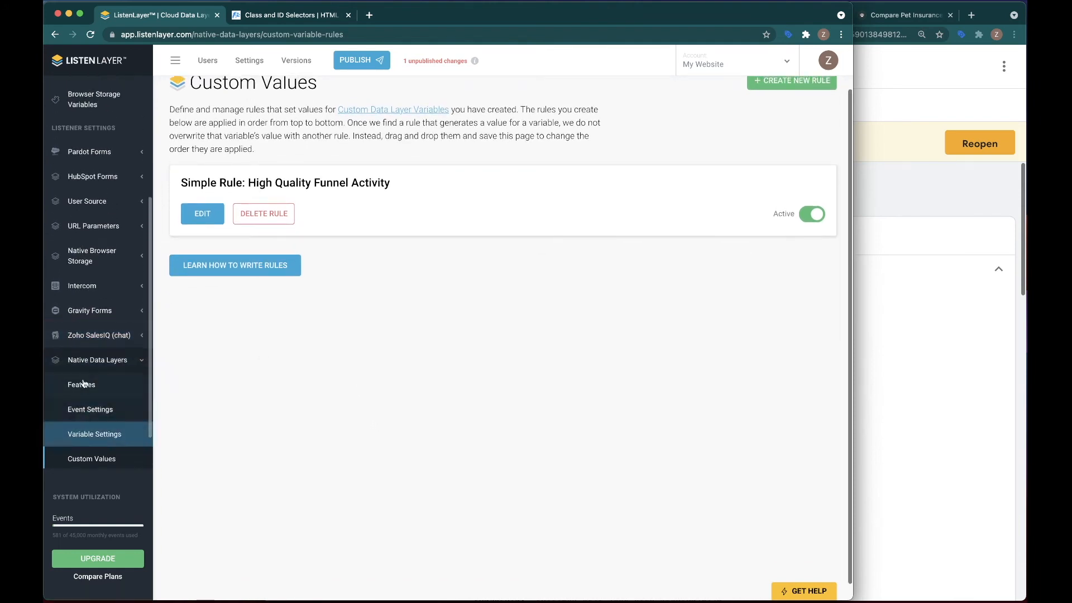
scroll(84, 421, down, 1)
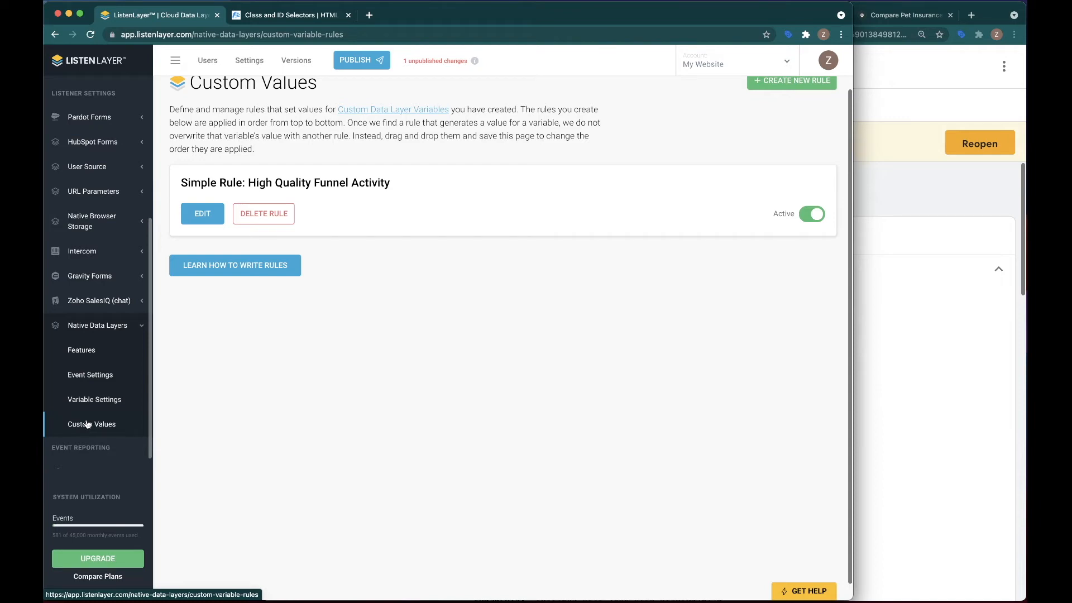
scroll(87, 390, up, 5)
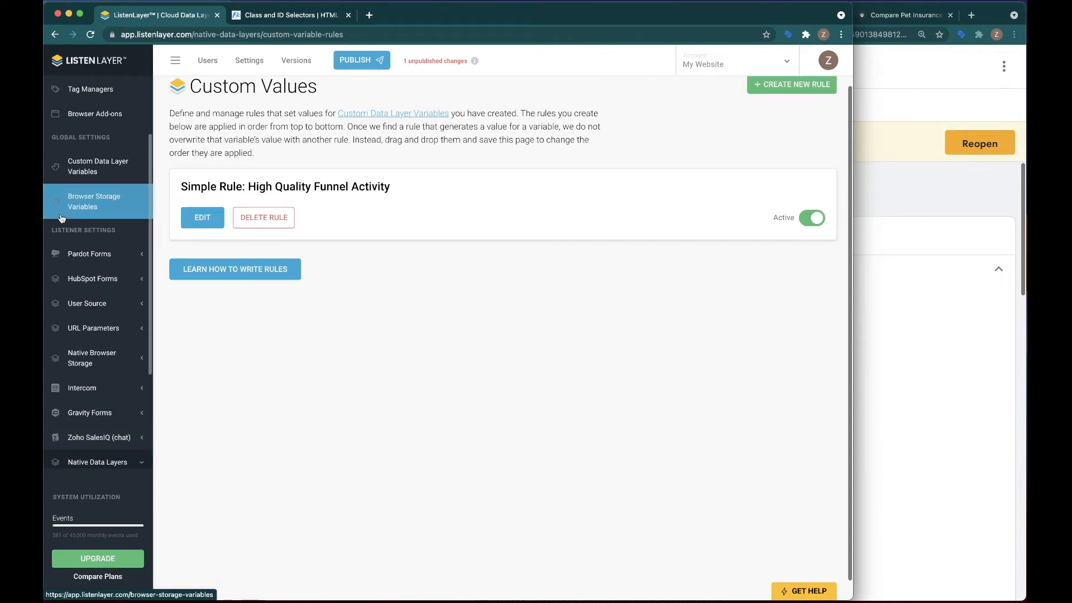
scroll(95, 178, up, 3)
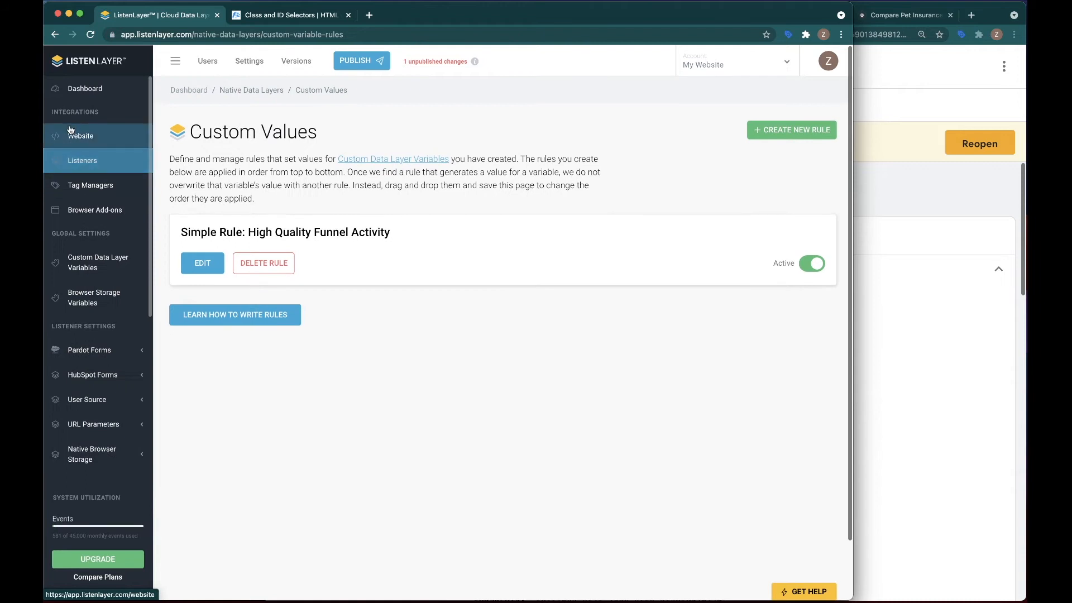
click(104, 268)
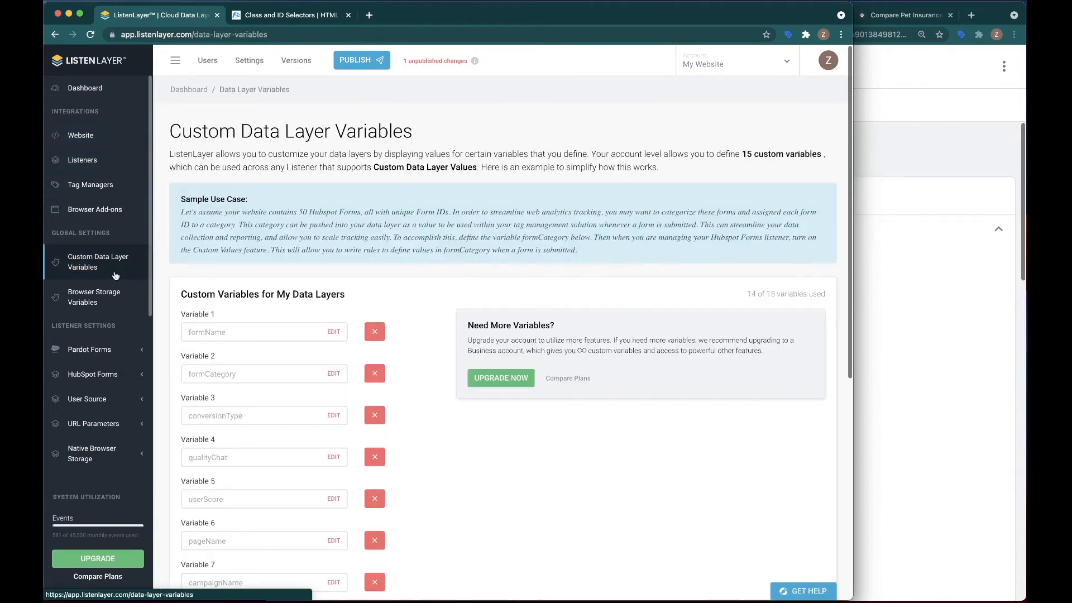
Add a fifteenth custom data layer variable named highQualityFunnelActivity and save the changes.
scroll(280, 294, down, 5)
scroll(280, 293, down, 3)
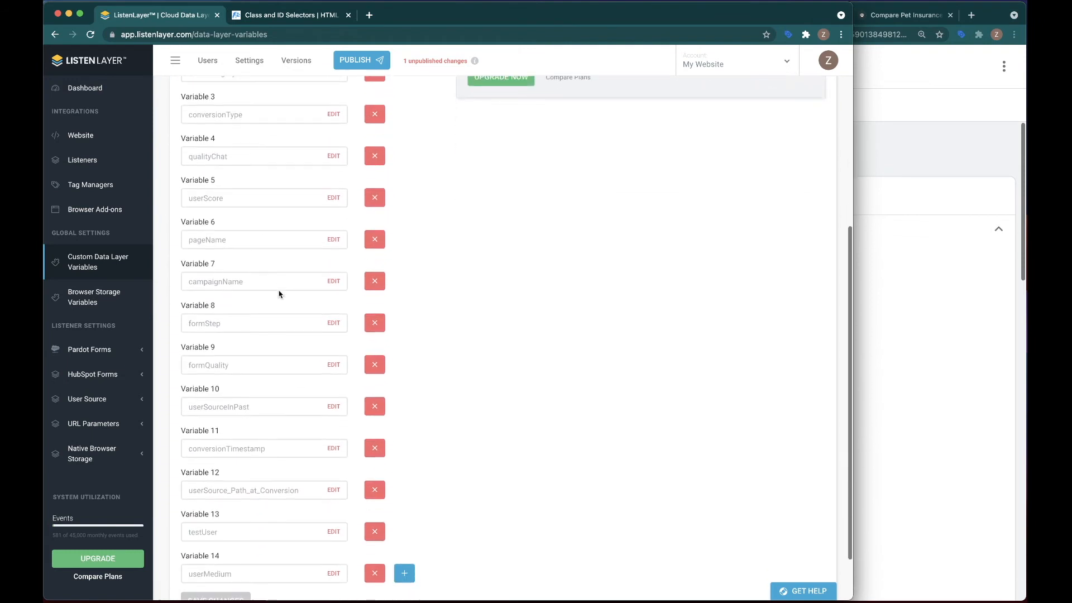
click(401, 517)
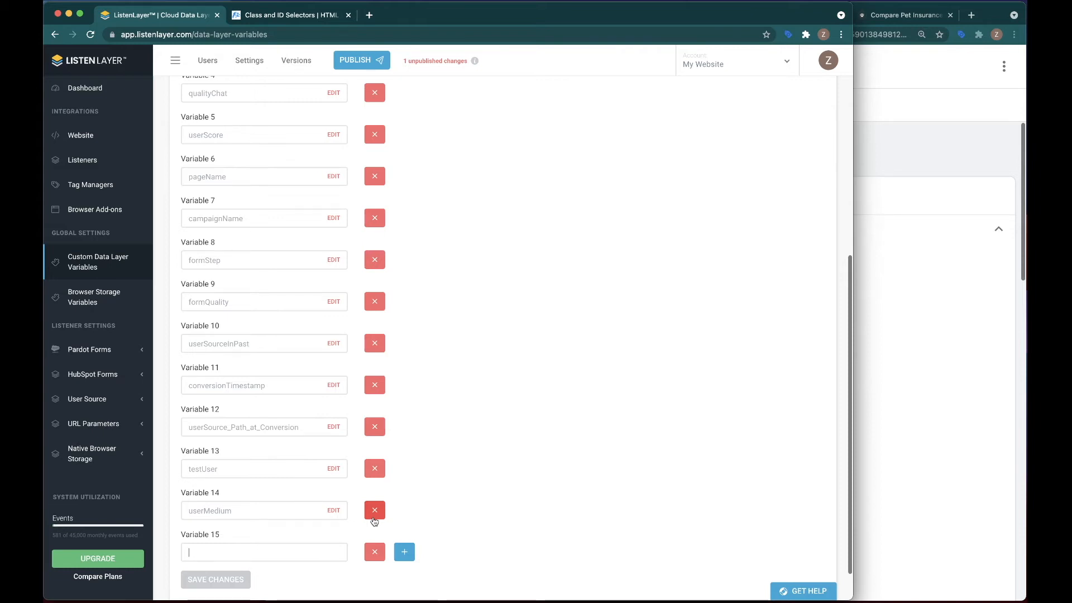
text(highq)
key(BackSpace)
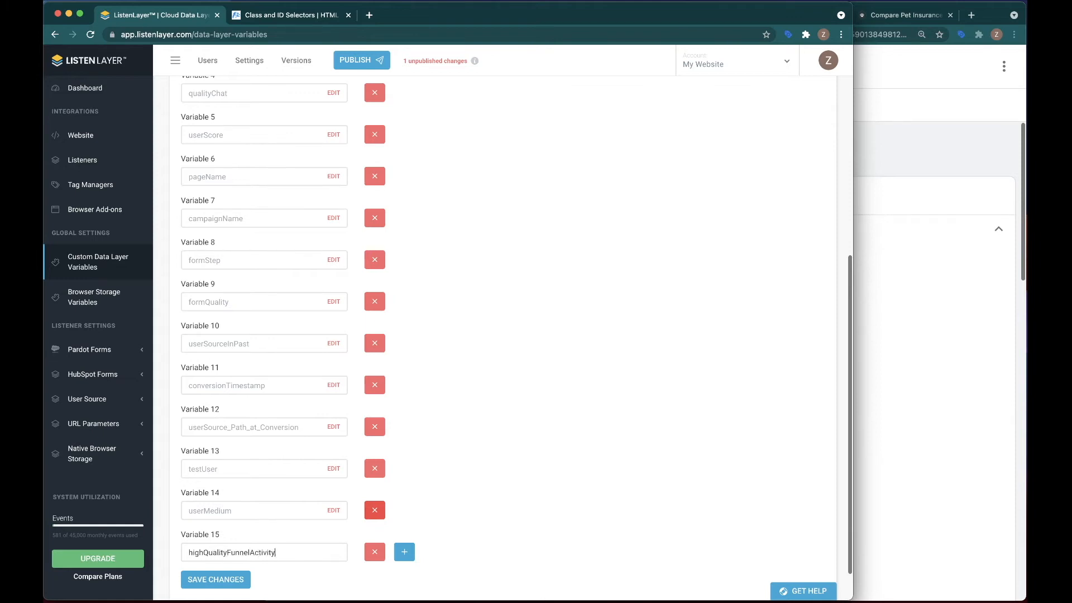
click(213, 581)
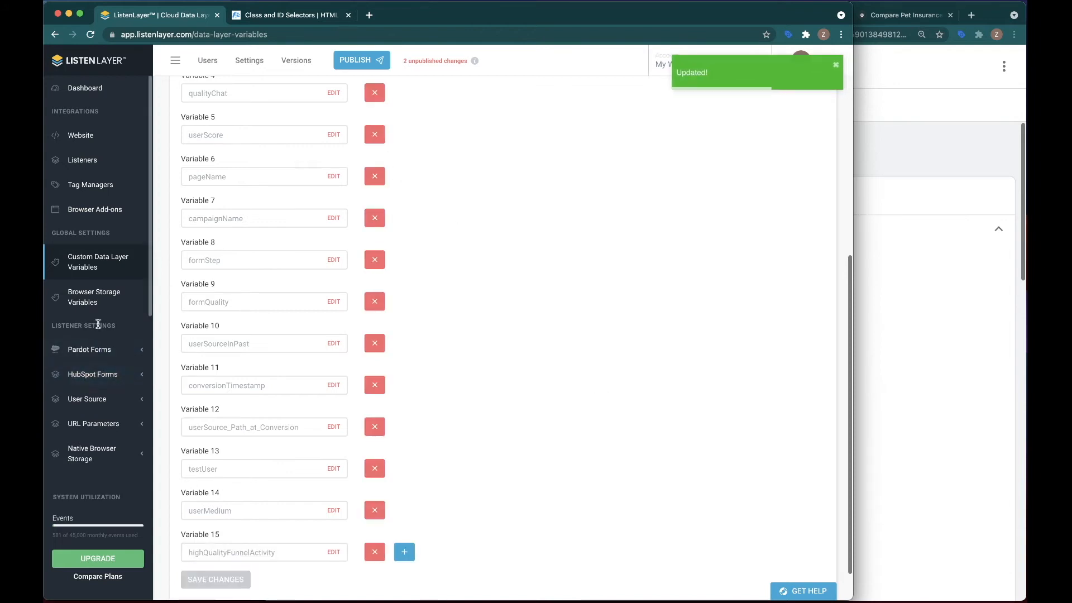
Reopen the High Quality Funnel Activity rule under Native Data Layers custom values and set its custom variable to highQualityFunnelActivity.
scroll(97, 324, down, 3)
scroll(97, 418, down, 4)
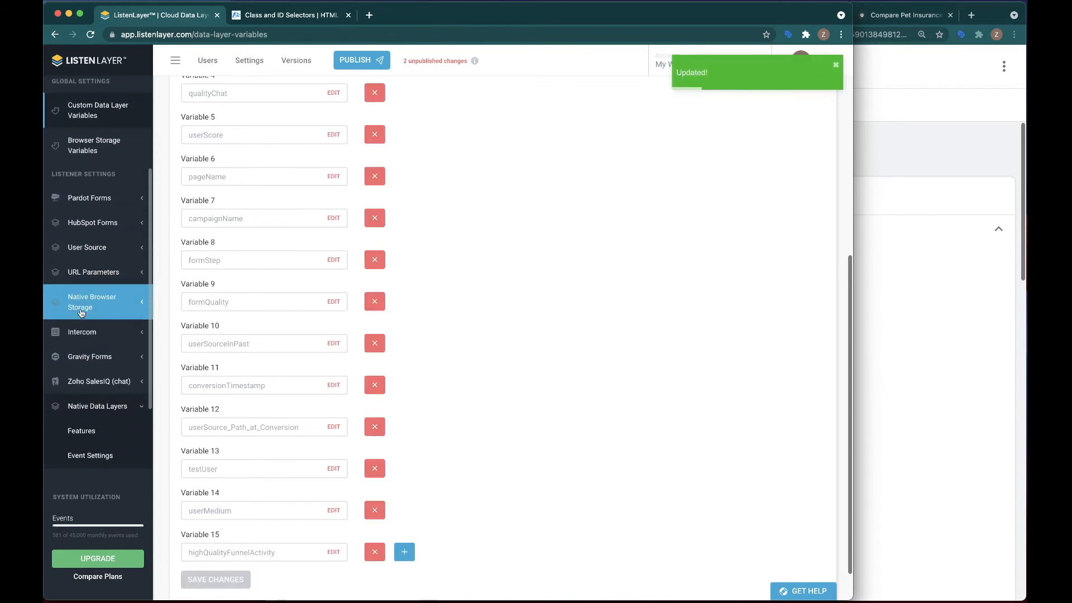
click(98, 413)
click(201, 261)
scroll(368, 394, down, 2)
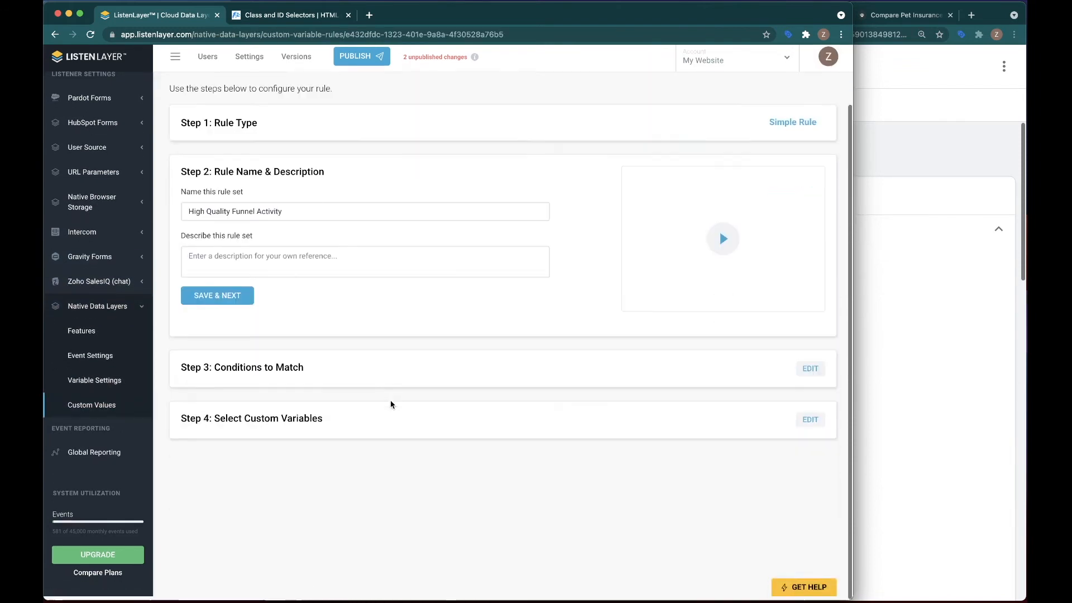
click(811, 425)
click(289, 339)
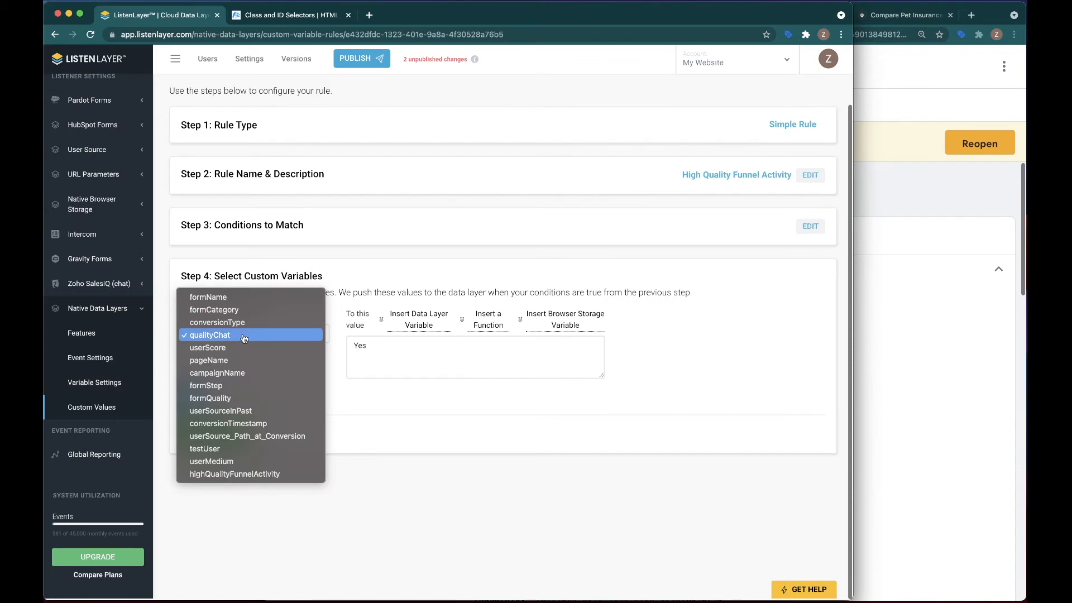
click(213, 474)
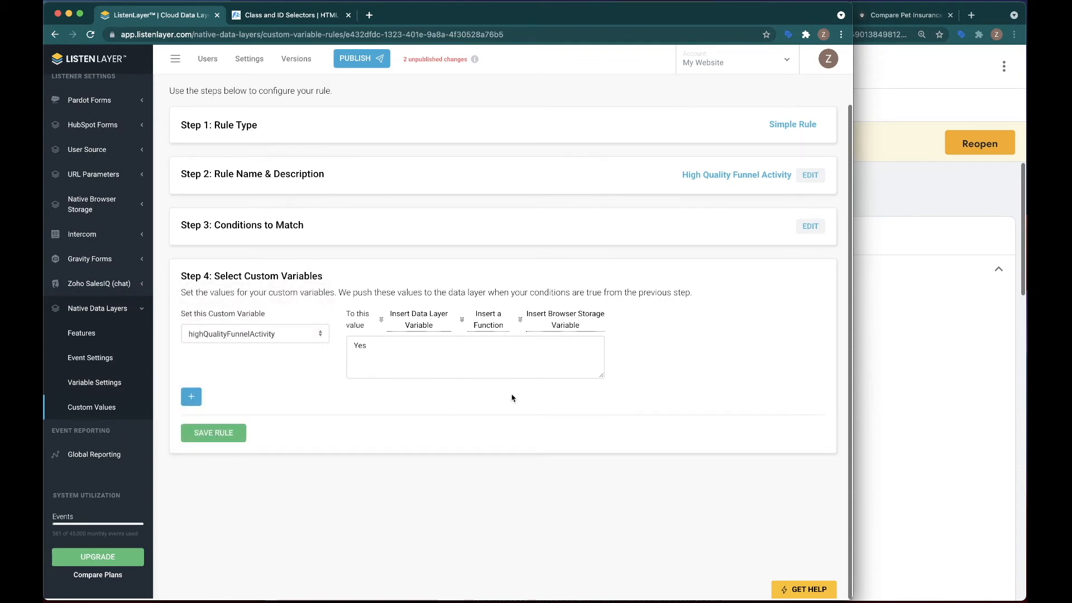
Append a "|" separator and the LL:fullDateTimestamp function to the Yes value, and save the rule.
text(|)
click(557, 330)
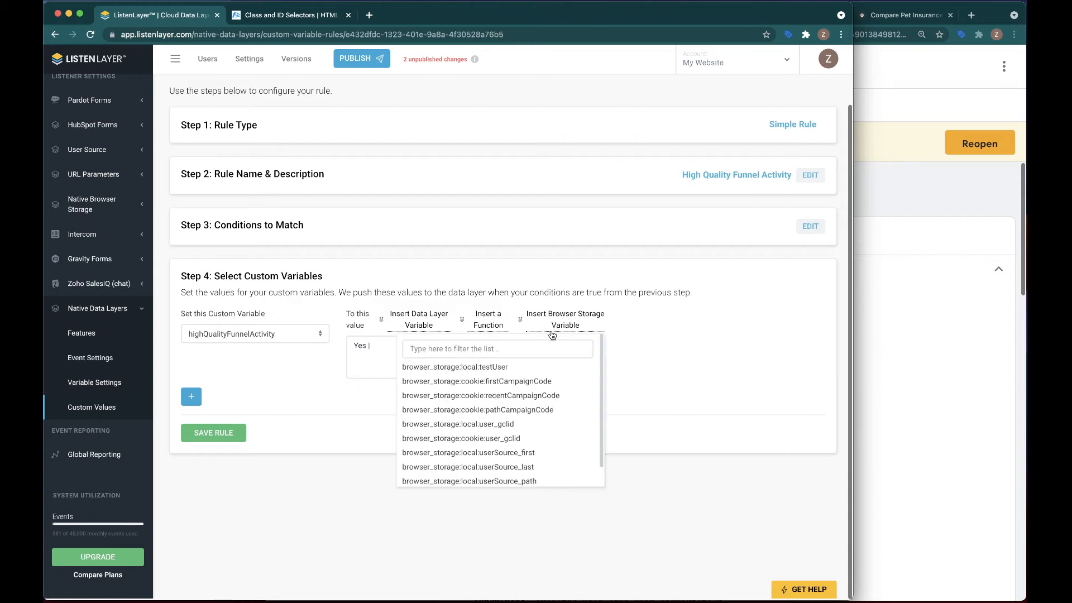
click(481, 322)
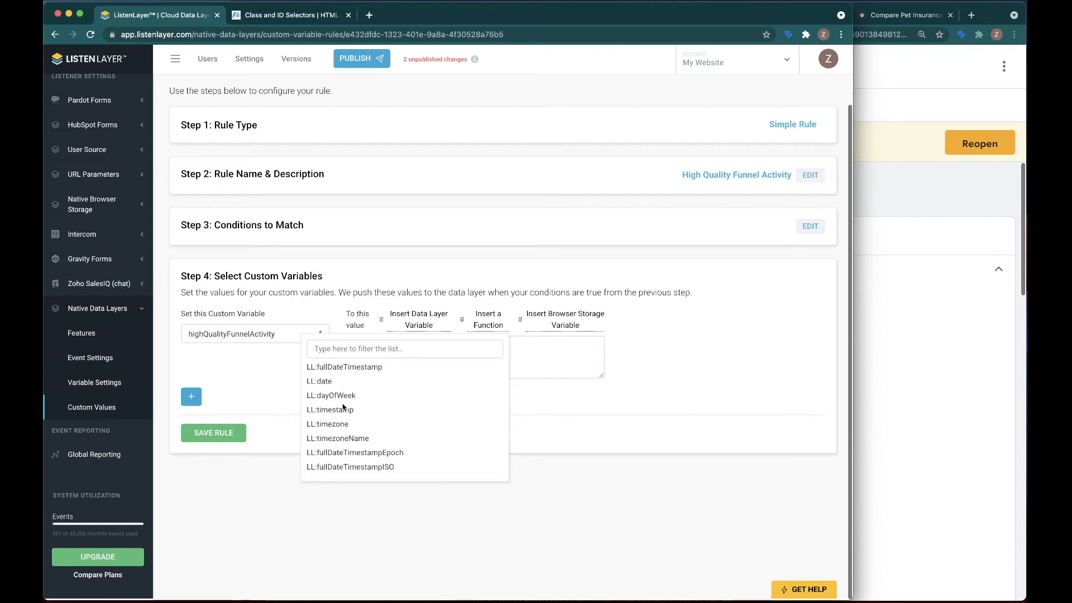
click(345, 368)
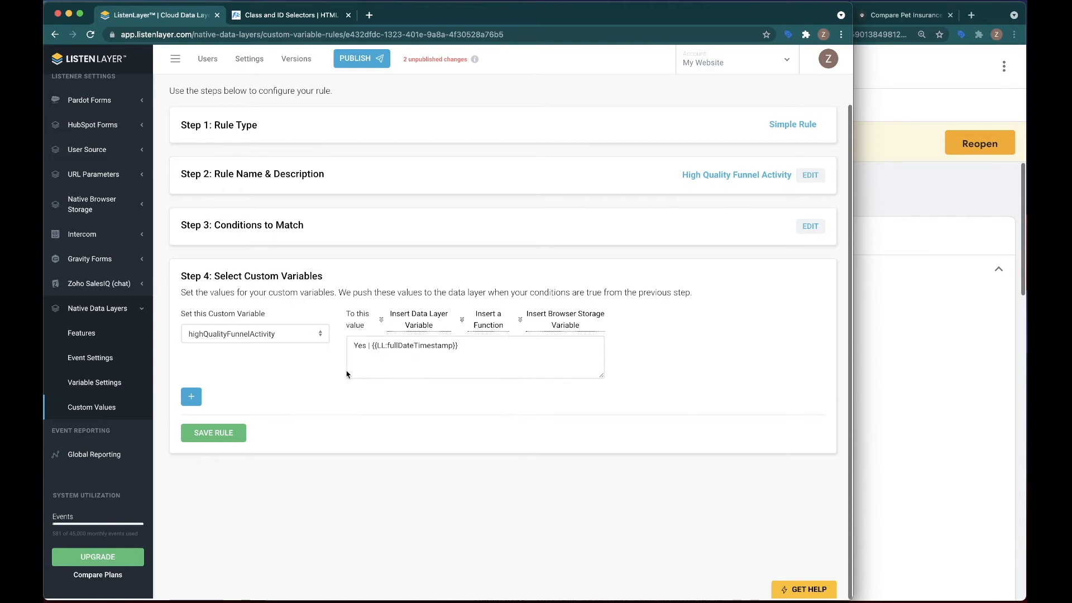
click(223, 433)
click(393, 374)
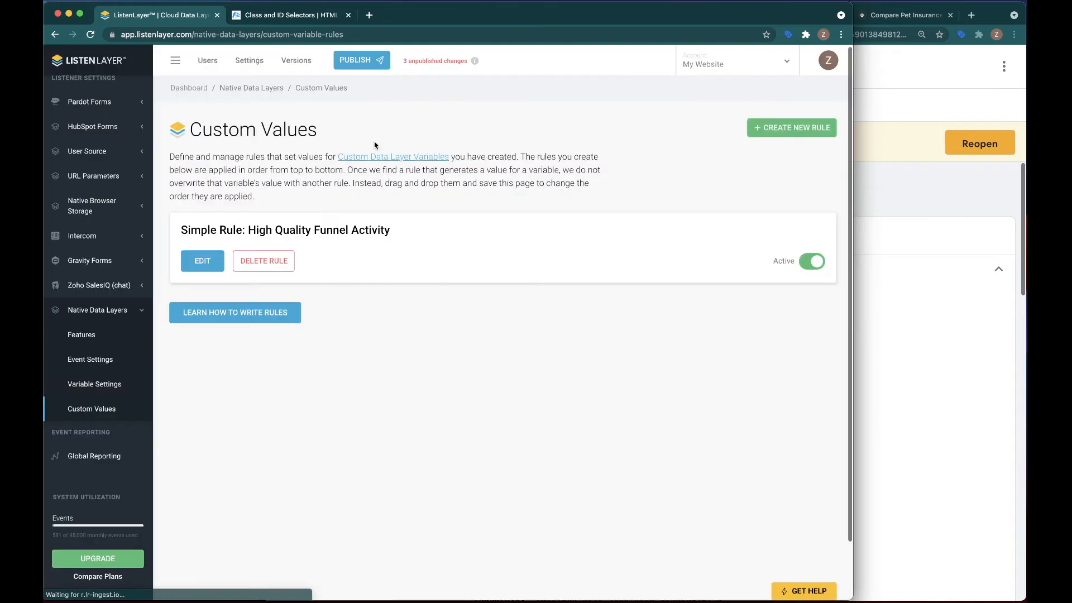
Publish the pending changes as a version named High Quality Funnel Activity.
click(362, 59)
click(400, 165)
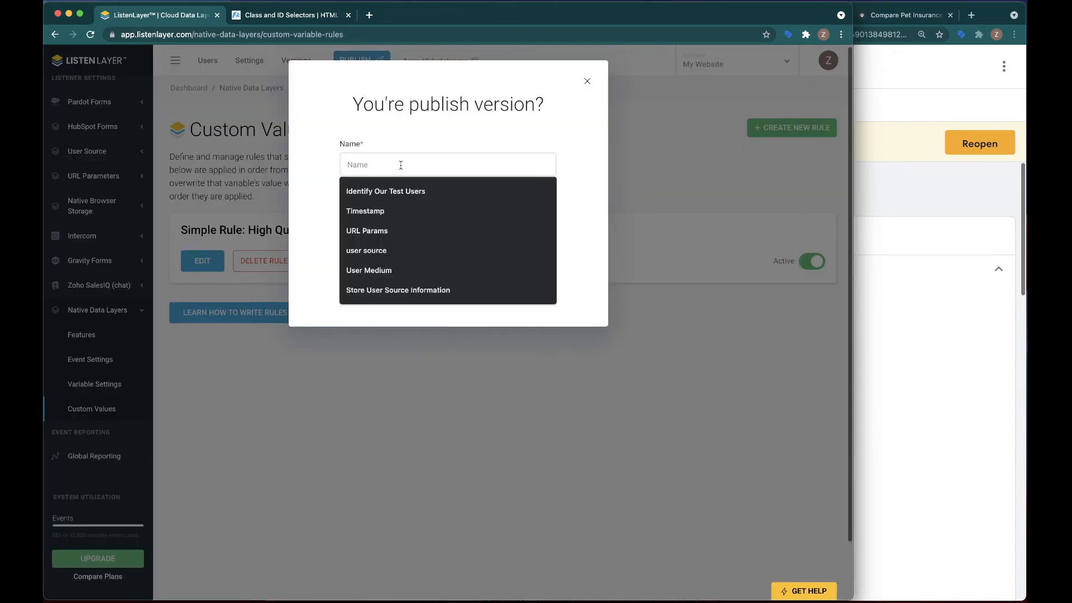
text(High Quality Funnel Activity)
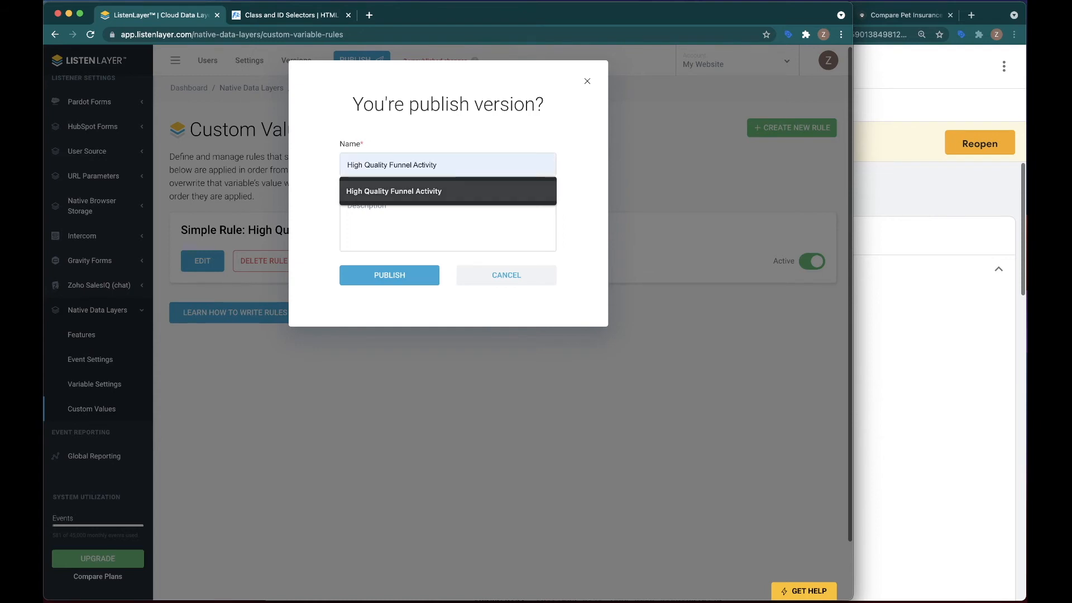
click(393, 191)
right_click(401, 165)
click(425, 171)
click(284, 246)
click(385, 275)
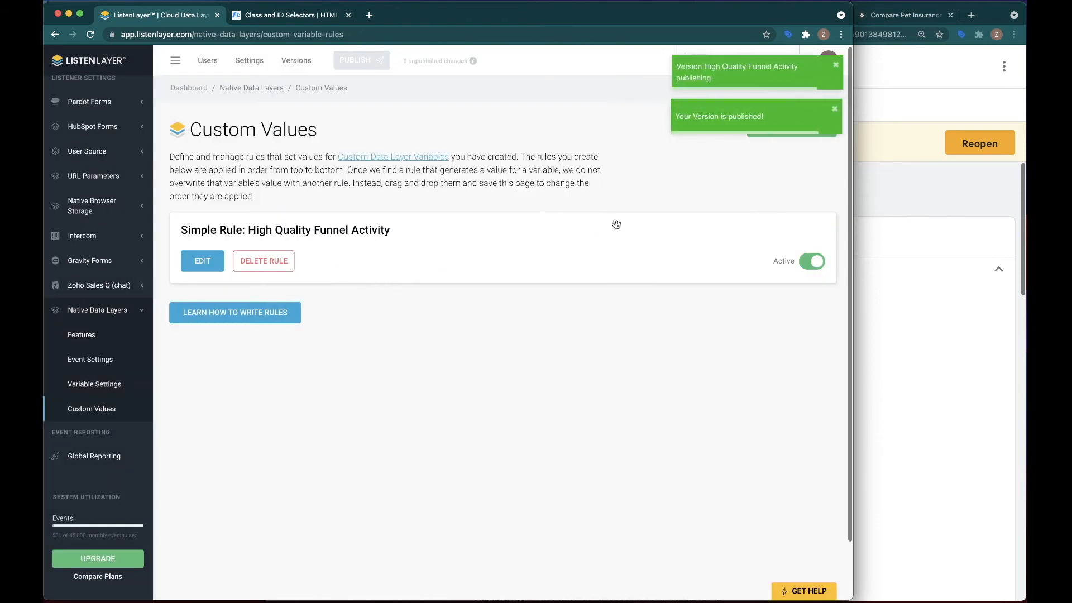
Switch to the buypetfriendly.com quote page, open the browser's developer tools and reload the page.
click(993, 248)
click(904, 15)
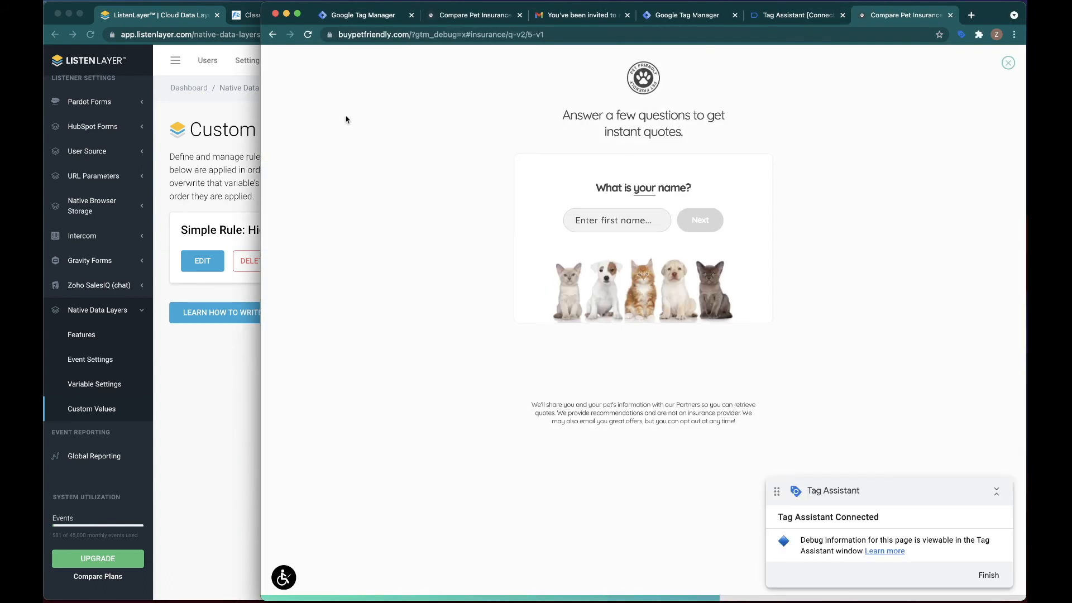
right_click(304, 105)
click(335, 243)
right_click(308, 34)
click(346, 88)
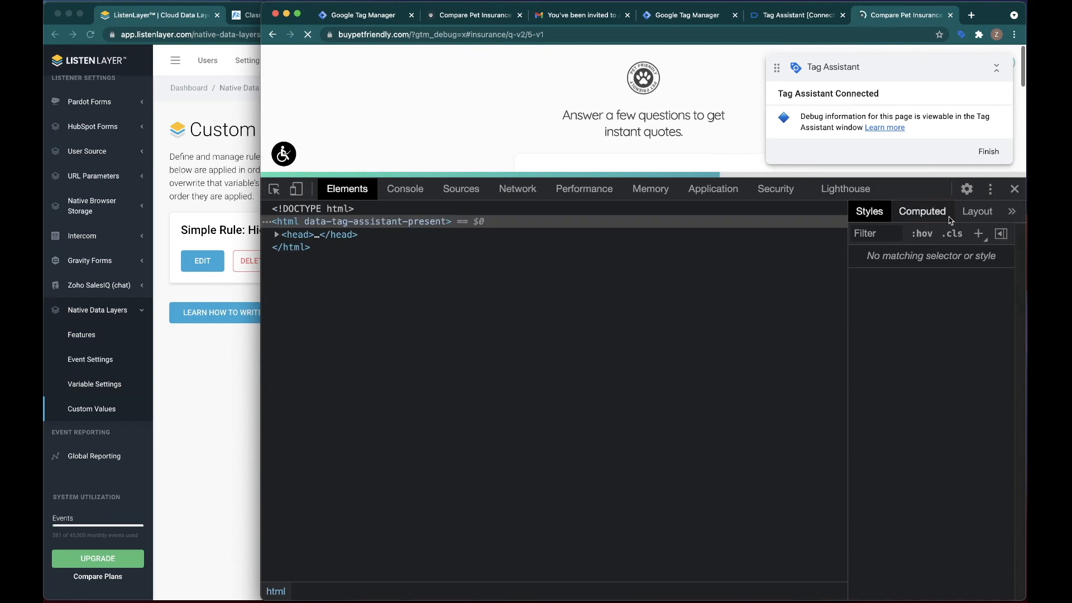
Close the developer tools, resume the saved pet insurance quote and submit "test" as the first name.
click(1014, 188)
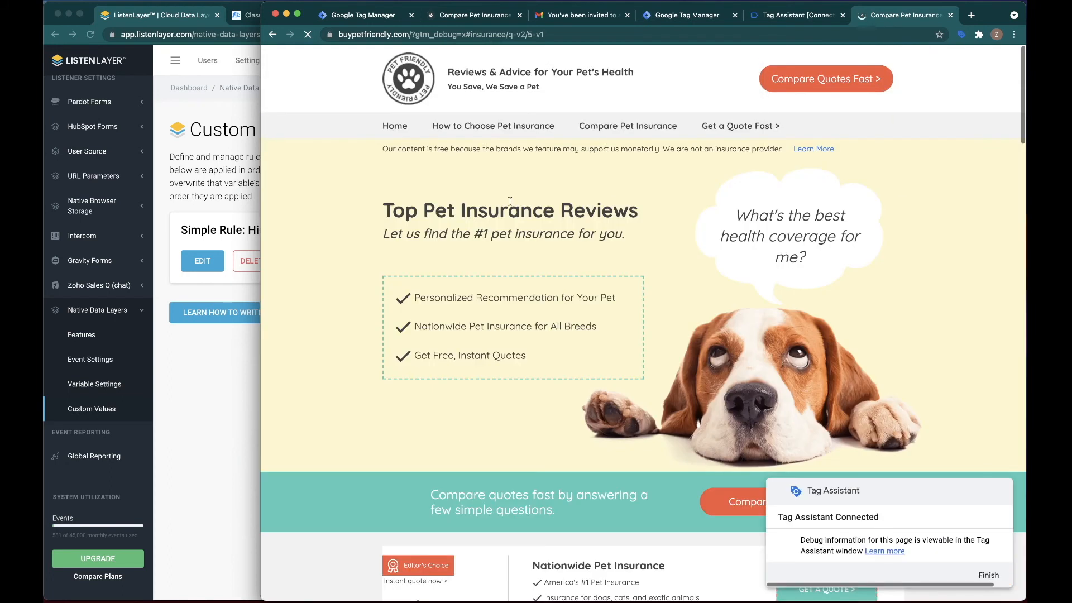
click(799, 81)
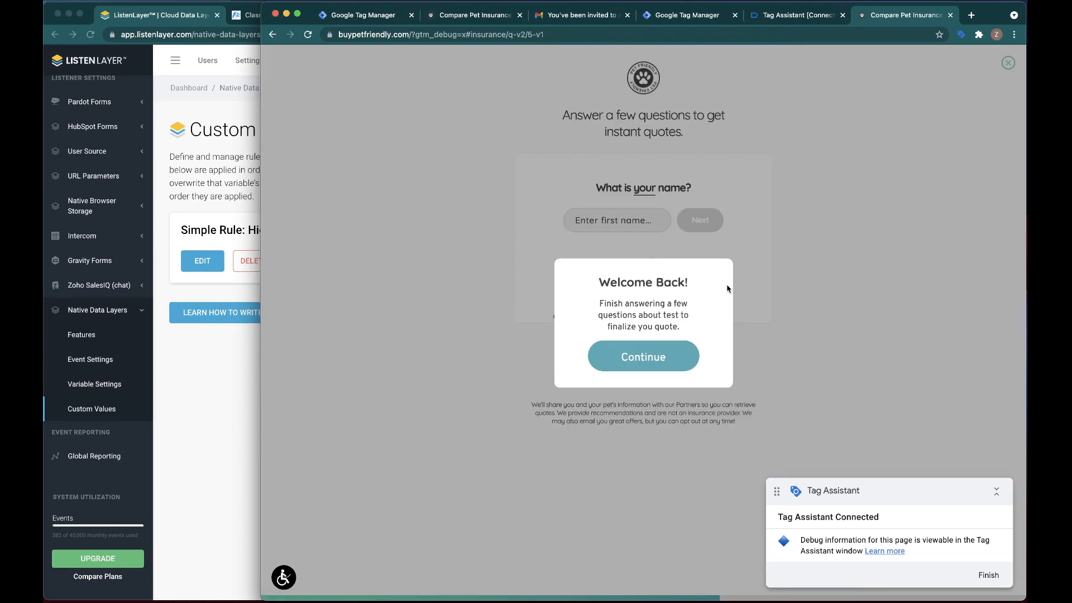
click(644, 362)
text(zach)
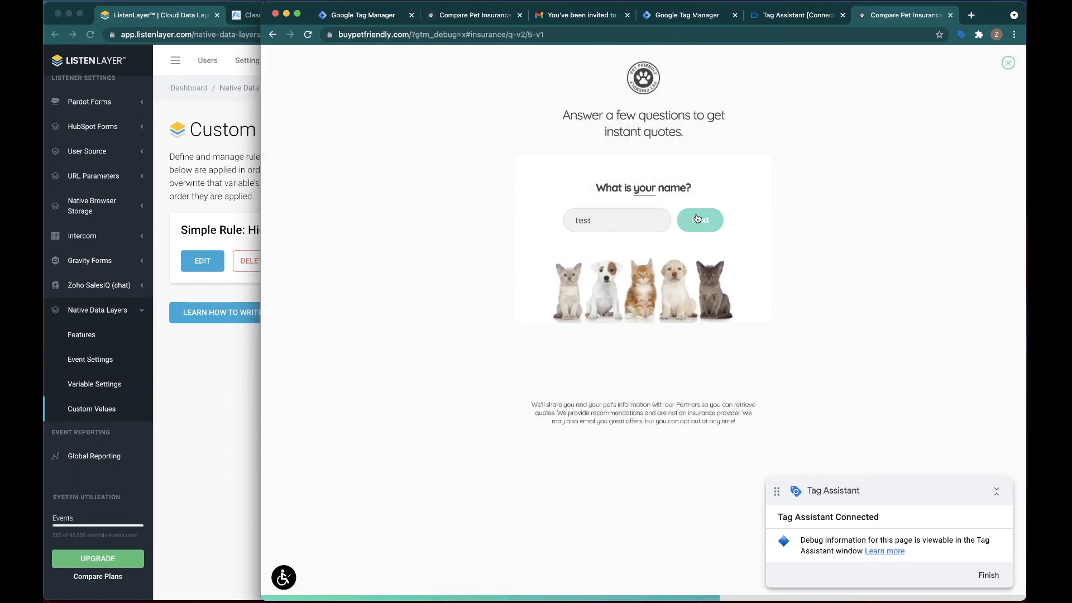
click(695, 218)
Switch to Tag Assistant and inspect the API call of the latest formStep event, comparing it with the earlier events.
click(786, 16)
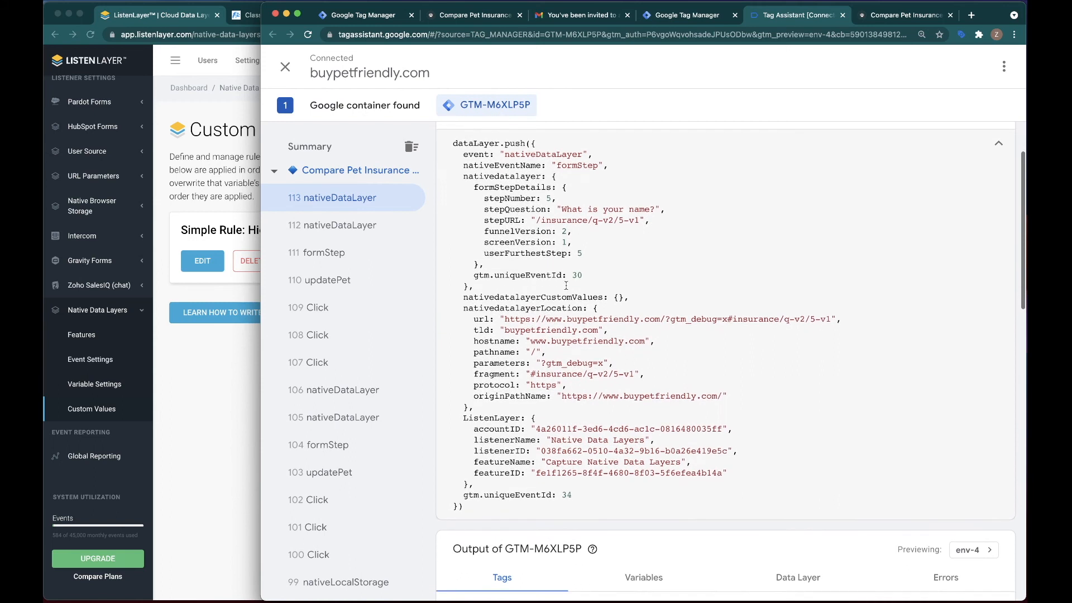
scroll(290, 245, up, 10)
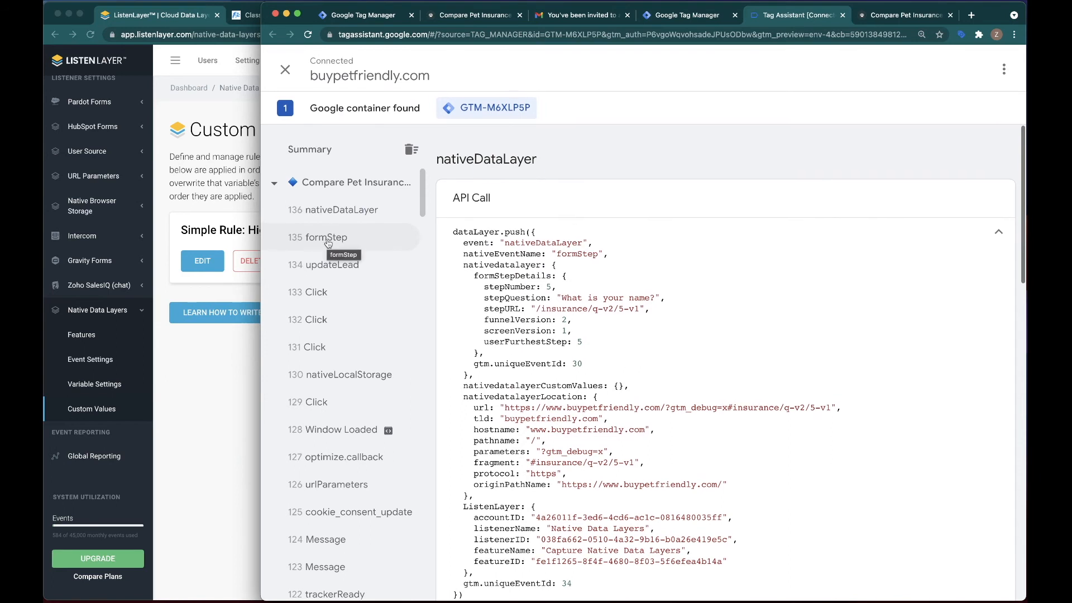
click(330, 235)
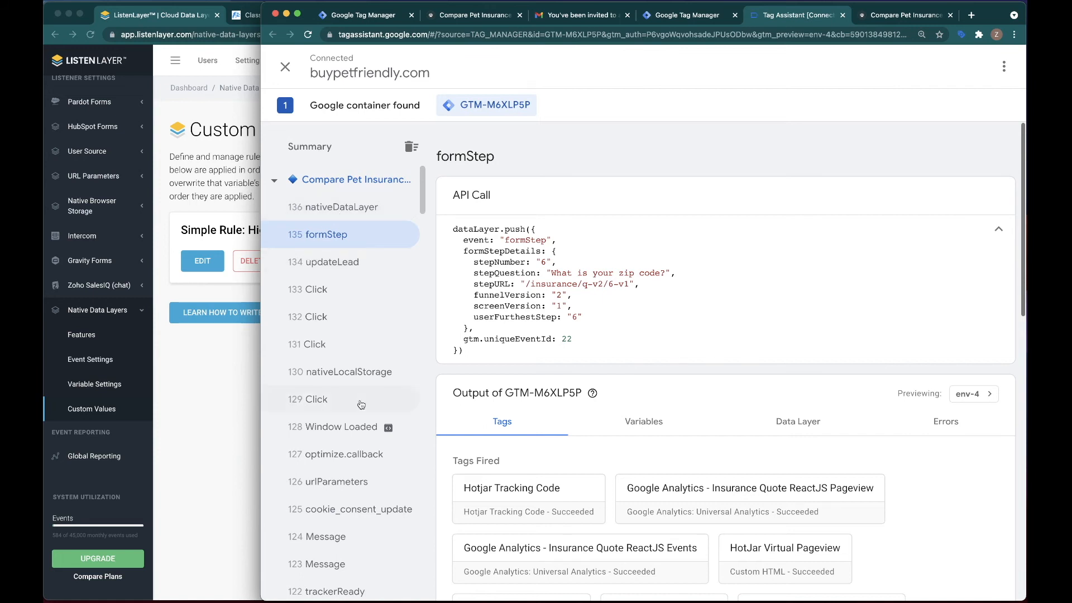
scroll(346, 332, down, 3)
scroll(346, 331, down, 10)
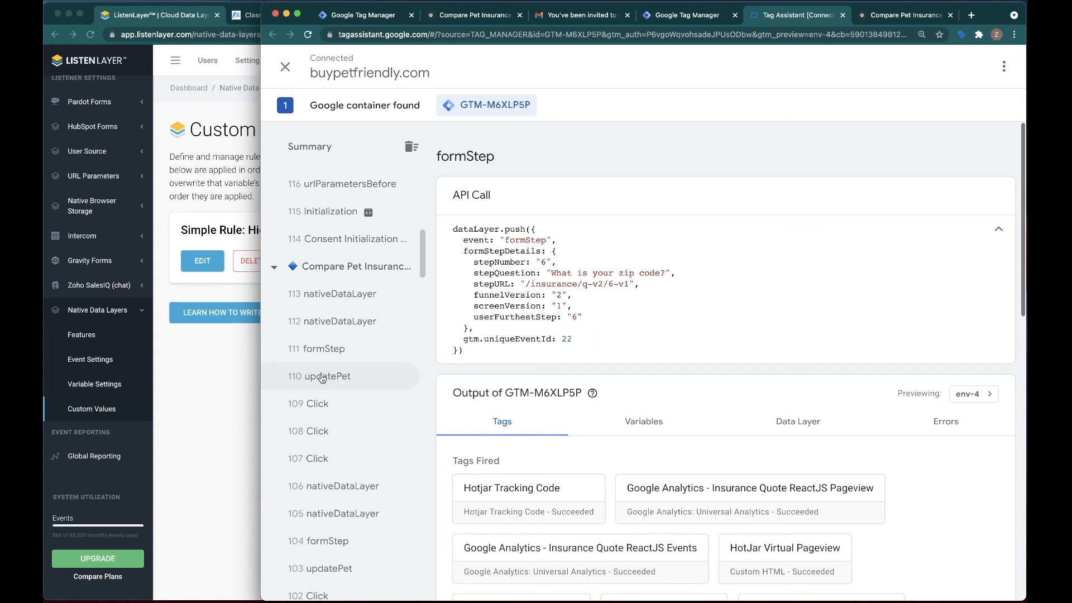
scroll(321, 374, up, 4)
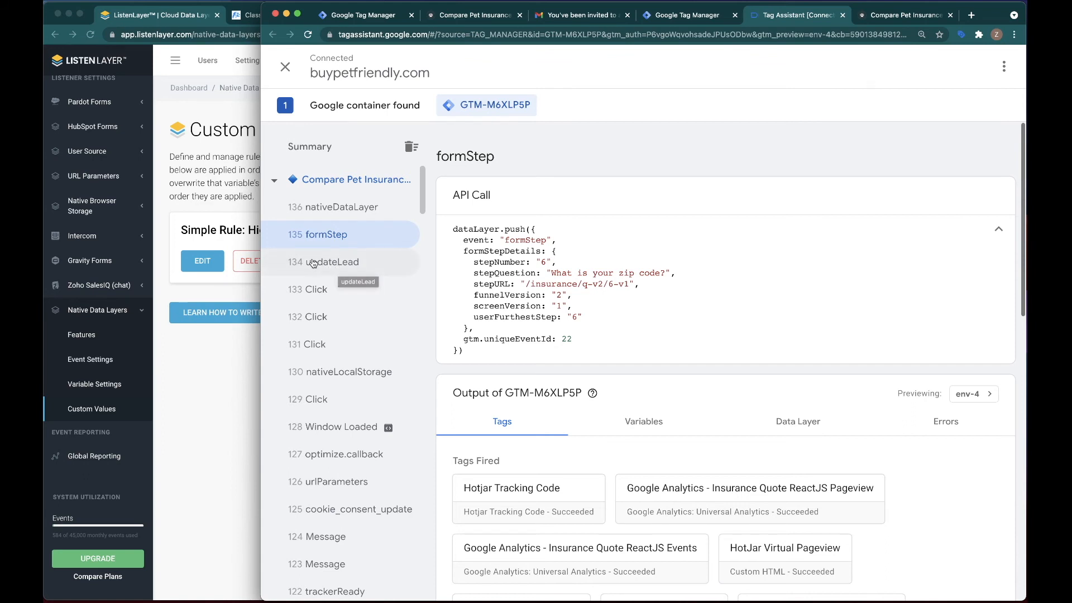
Examine the nativedatalayerCustomValues entry in the latest nativeDataLayer event for the zip code question.
click(362, 207)
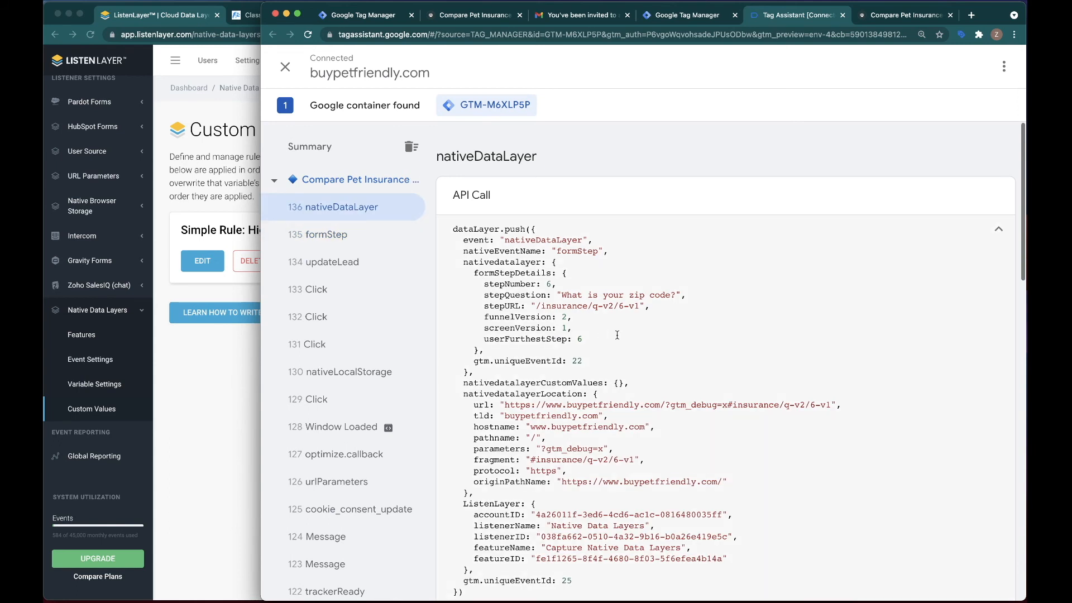
scroll(617, 335, down, 1)
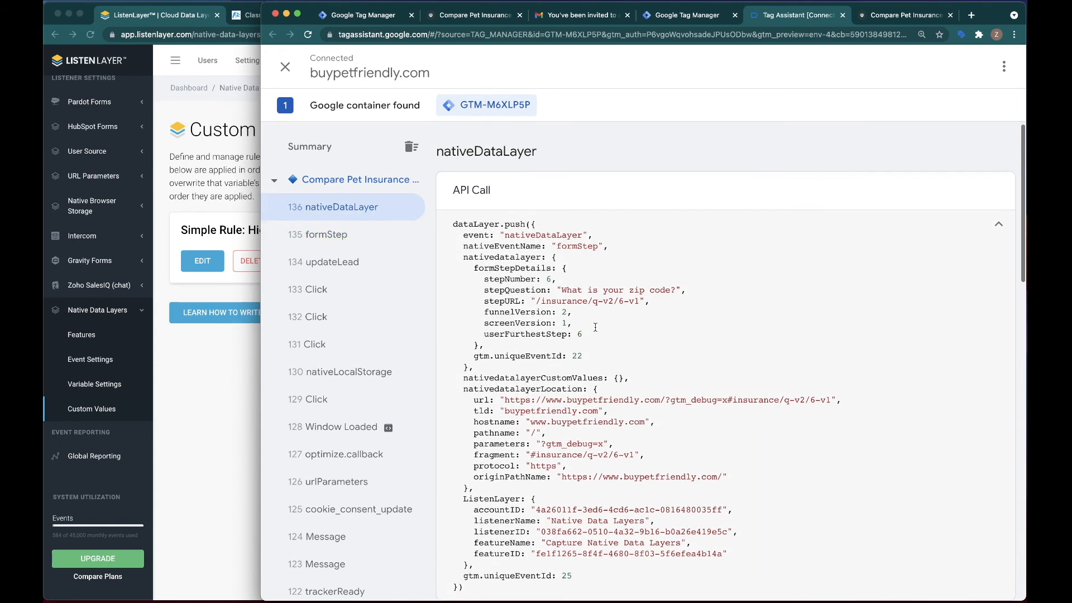
drag(638, 372, 438, 378)
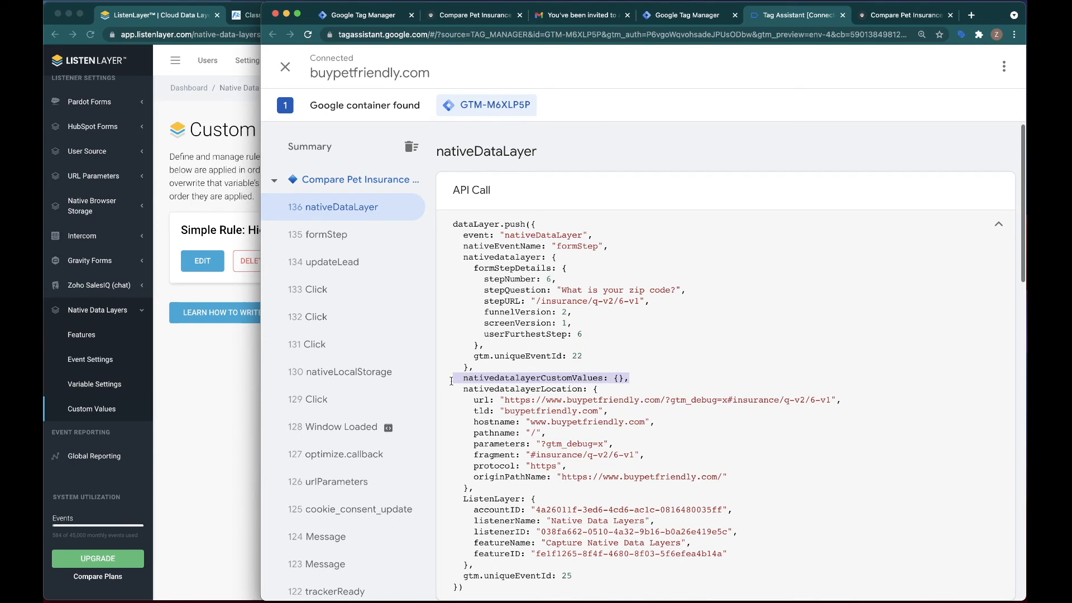
Switch to ListenLayer and review the matching conditions of the High Quality Funnel Activity rule.
click(190, 341)
click(203, 263)
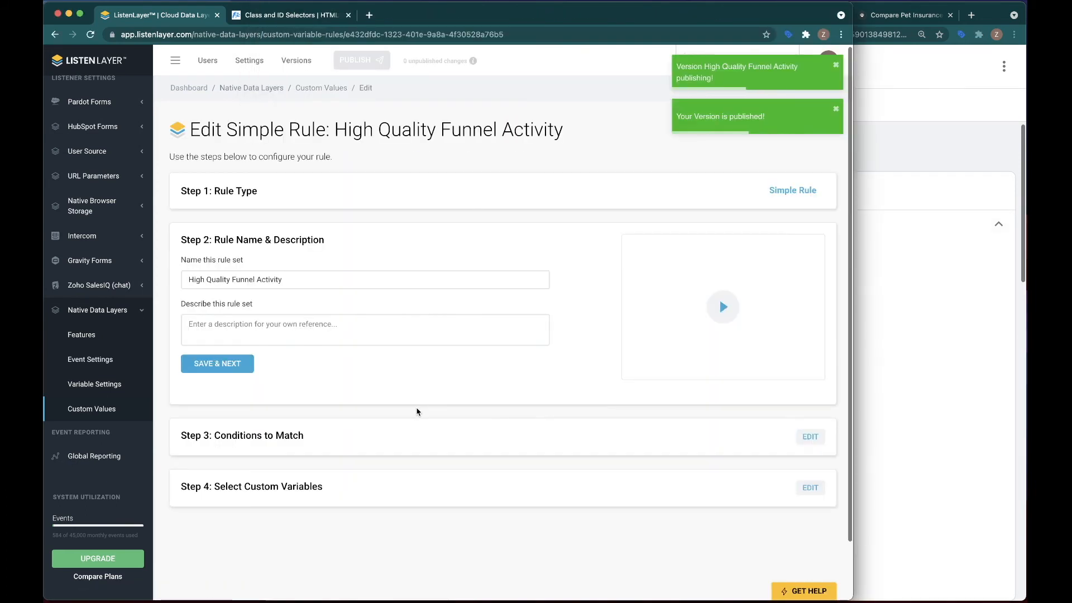
click(811, 436)
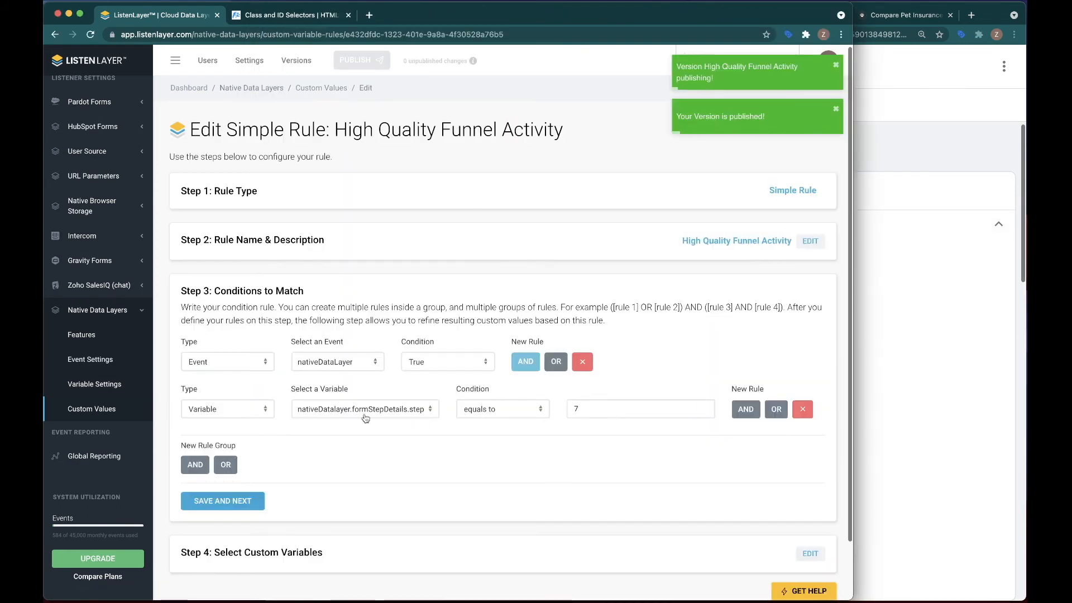
Return to the buypetfriendly.com quote page and submit the zip code to advance the form.
click(936, 291)
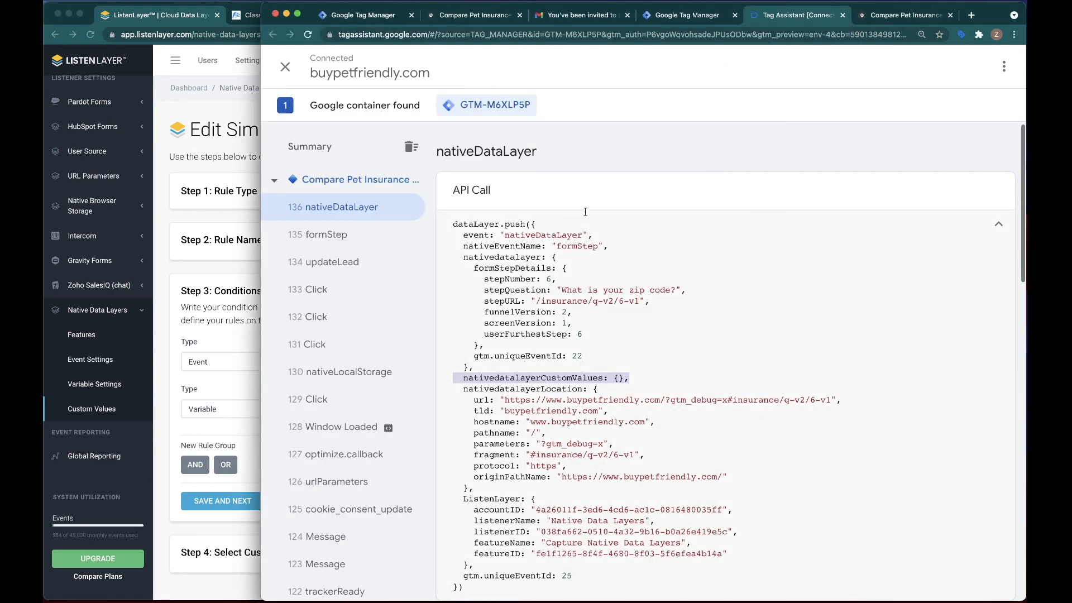
click(899, 15)
text(80111)
click(709, 219)
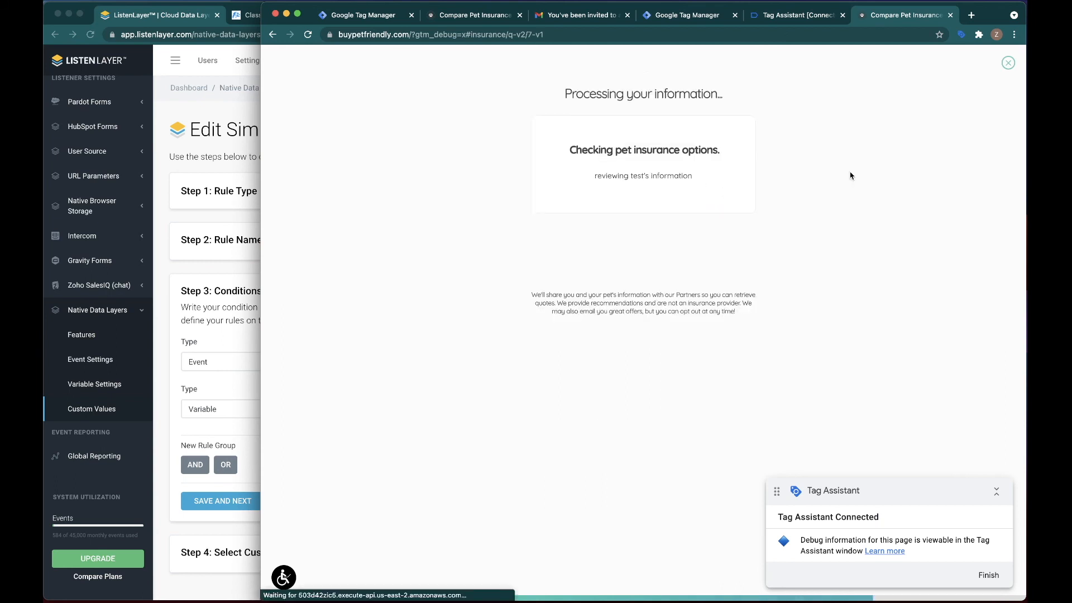
Switch to Tag Assistant and inspect the new formStep and nativeDataLayer events for the "Checking pet insurance options" step.
click(792, 15)
click(330, 246)
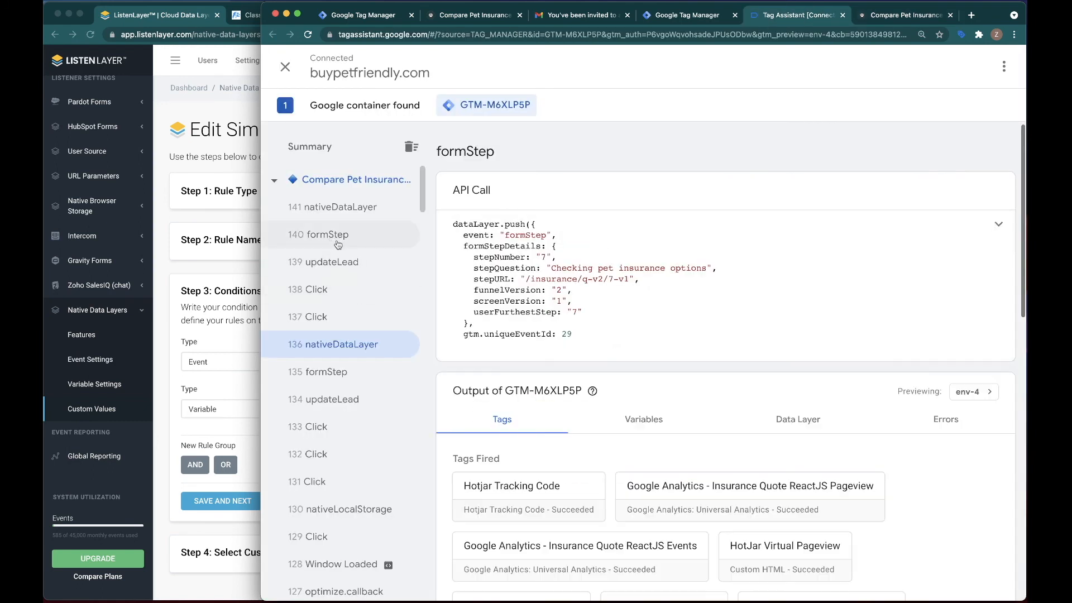
click(329, 263)
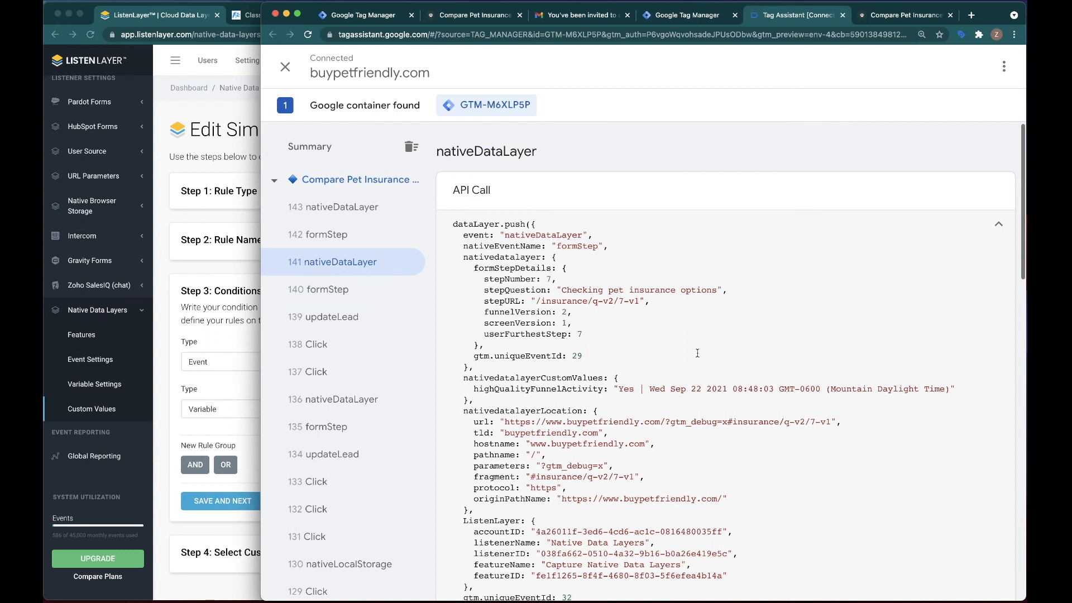
scroll(696, 352, down, 2)
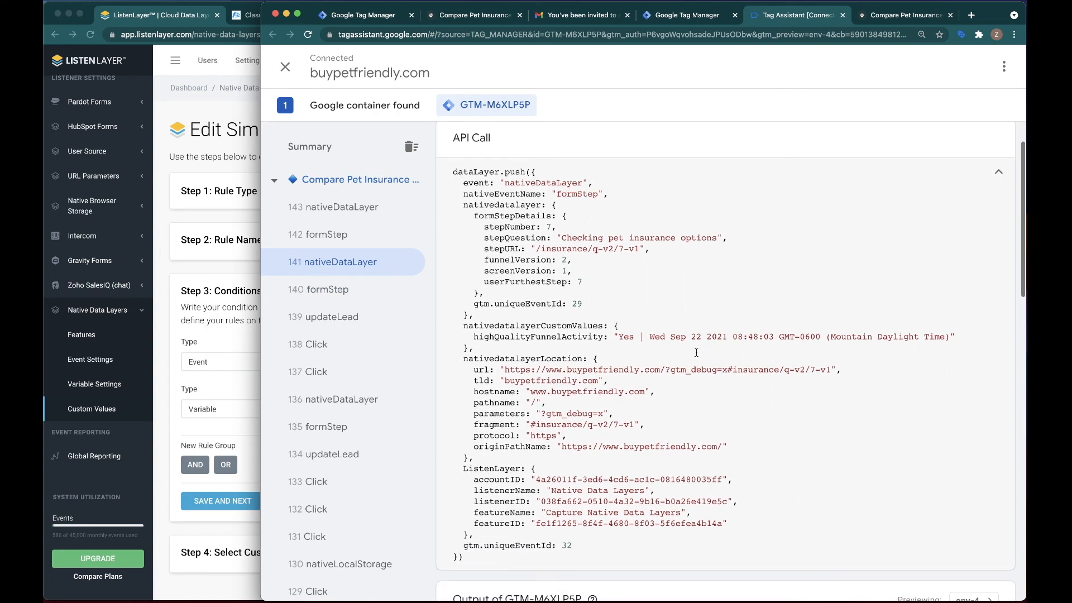
Examine the highQualityFunnelActivity custom value in the nativeDataLayer event, keeping its API call expanded.
drag(469, 337, 952, 339)
click(827, 348)
drag(474, 339, 962, 341)
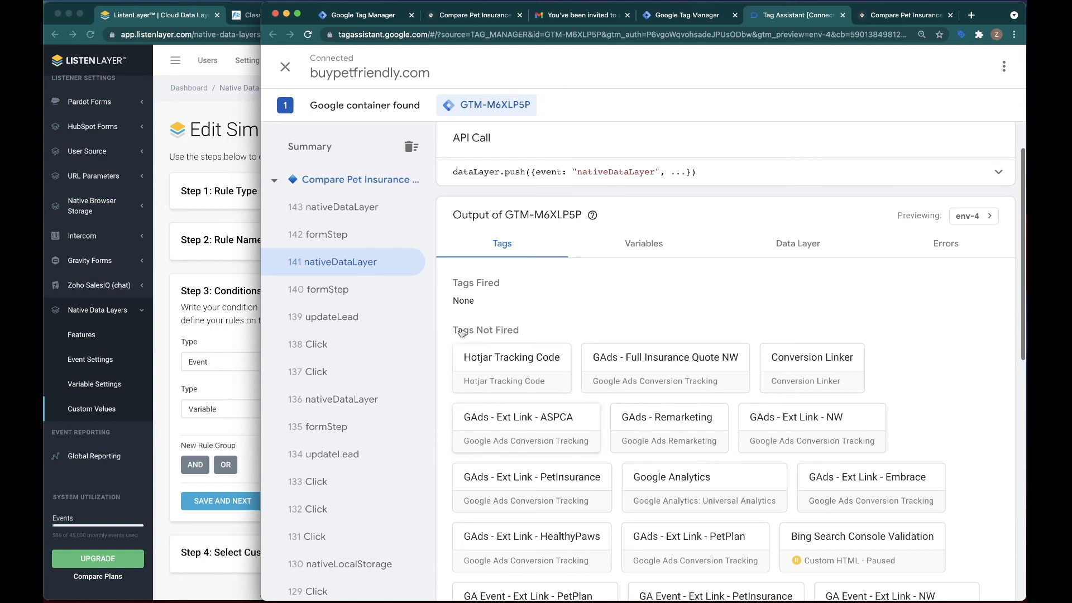
click(998, 171)
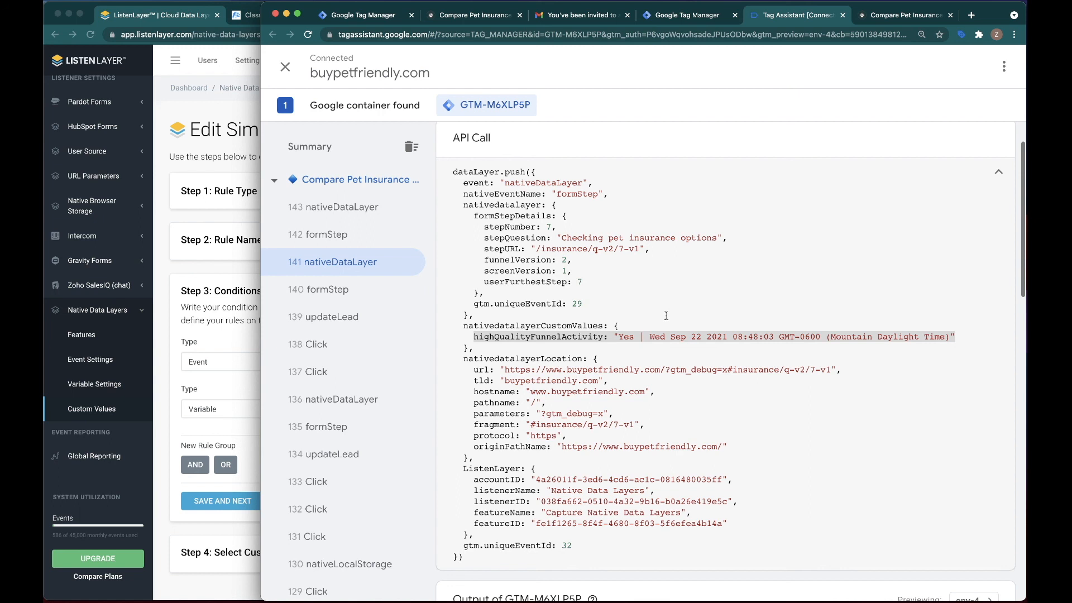
click(715, 361)
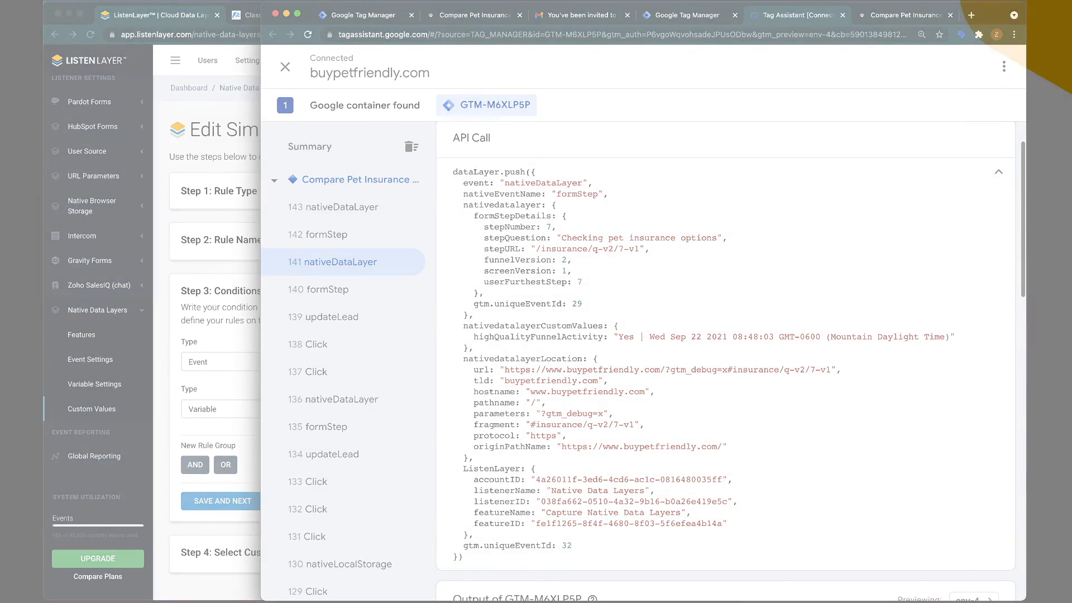